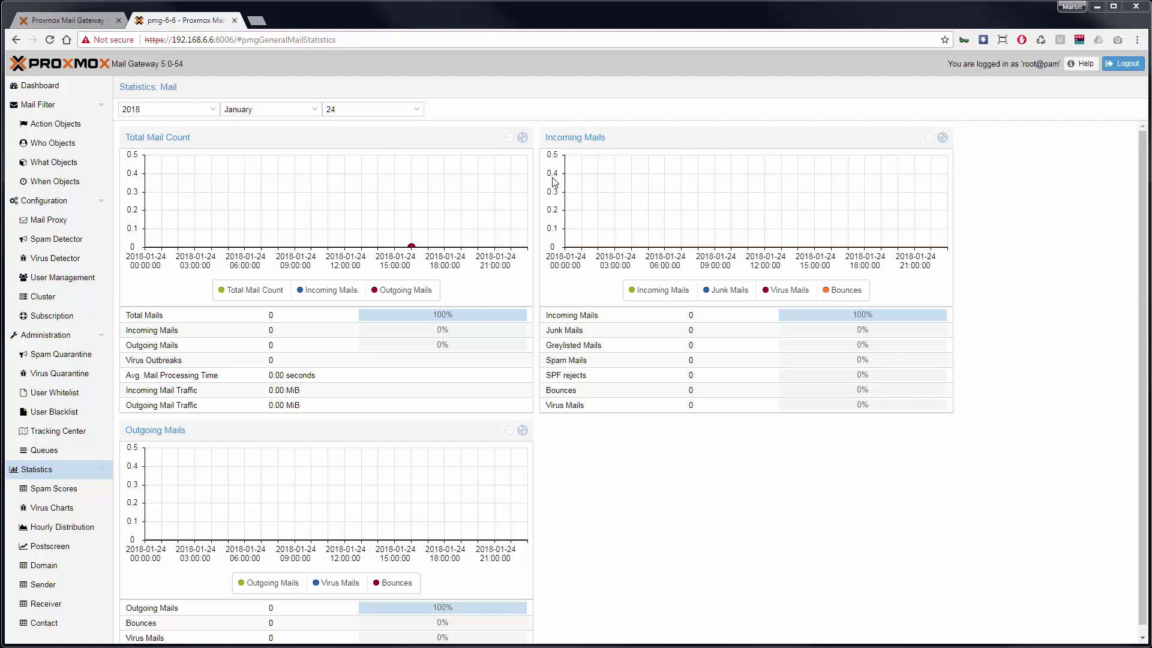
Switch to the old 4.1 gateway's General Mail Statistics page for 2018
{"action": "left_click", "coordinate": [92, 23]}
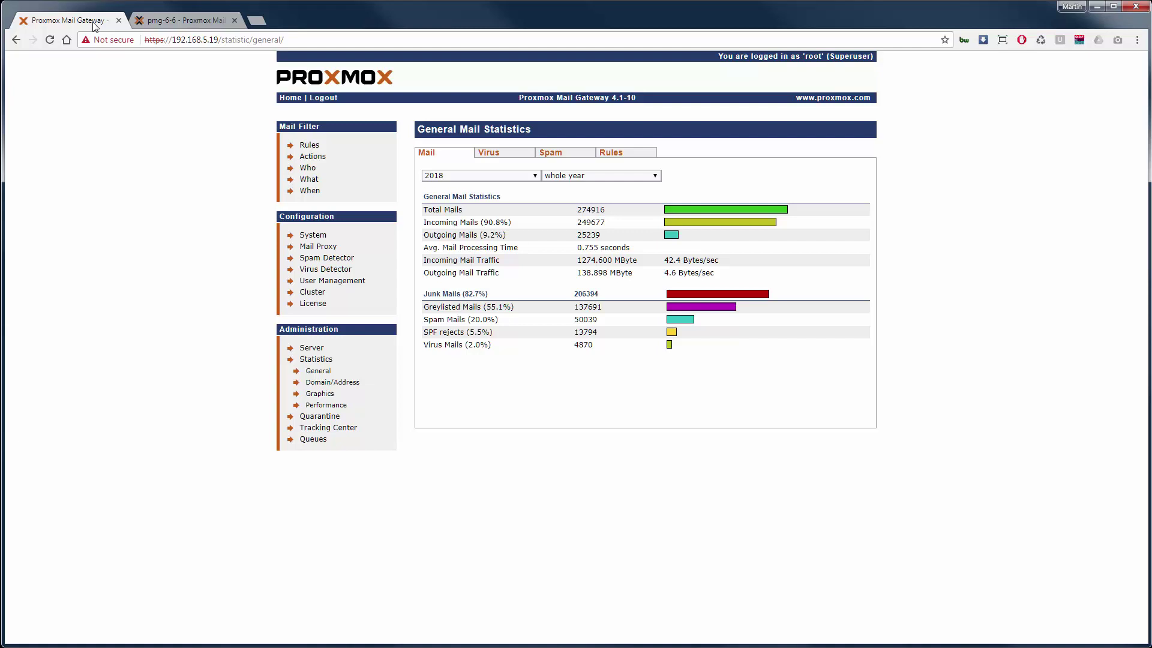
Glance at the old server's Rules, then show whole-year 2017 general mail statistics
{"action": "left_click", "coordinate": [309, 148]}
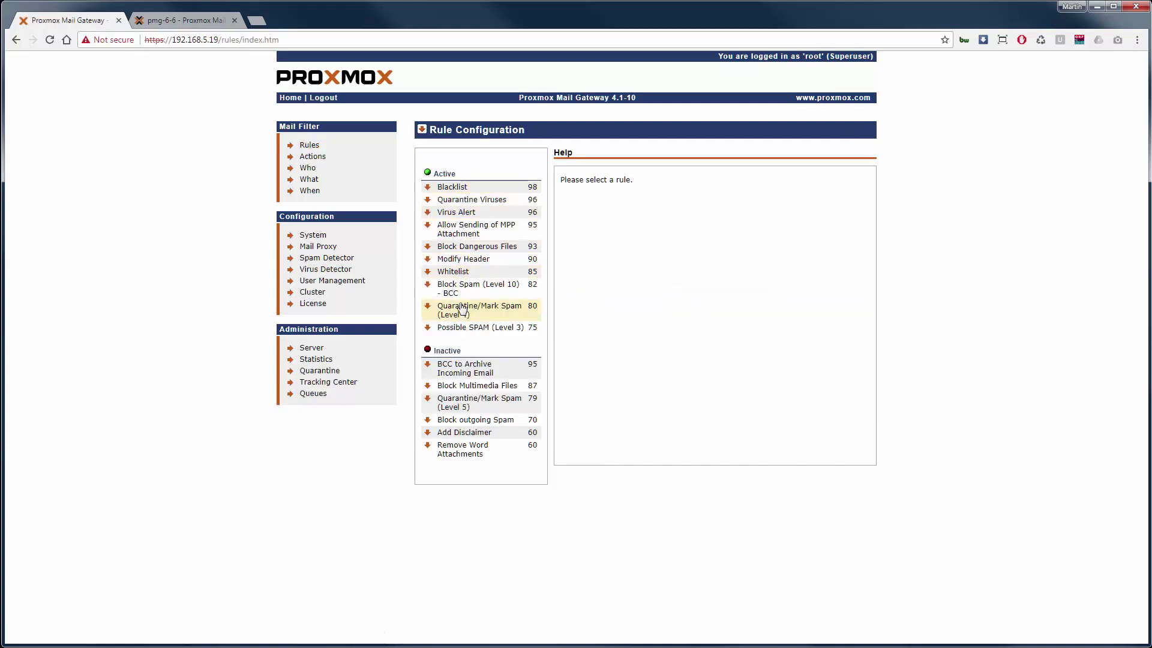
{"action": "left_click", "coordinate": [316, 359]}
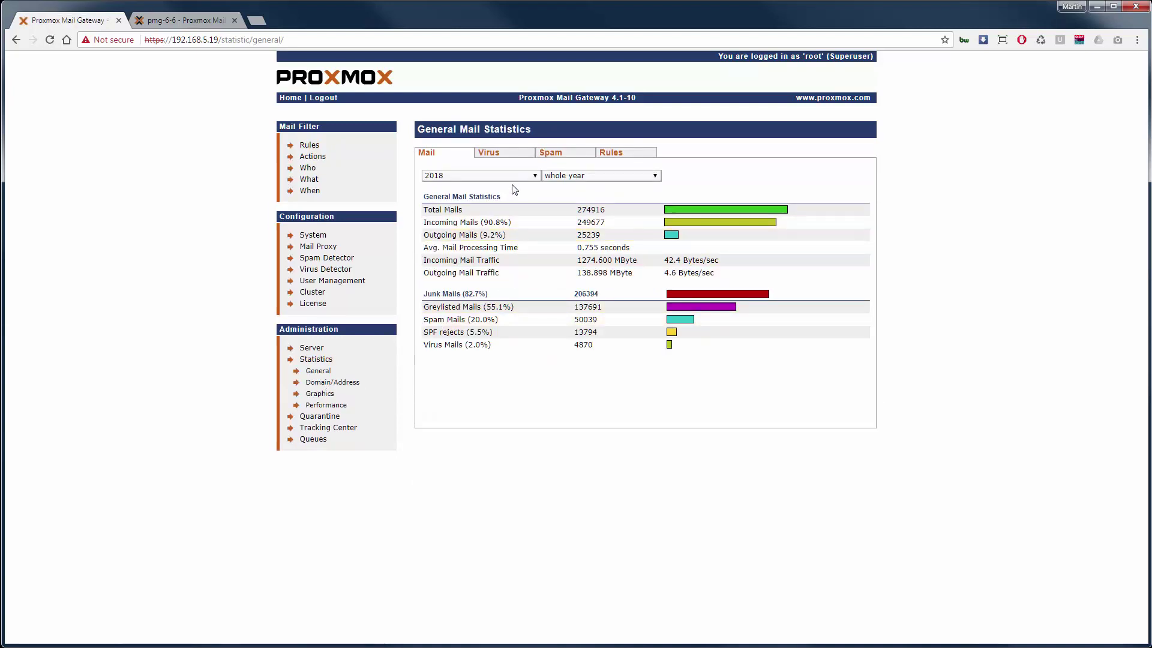
{"action": "left_click", "coordinate": [530, 177]}
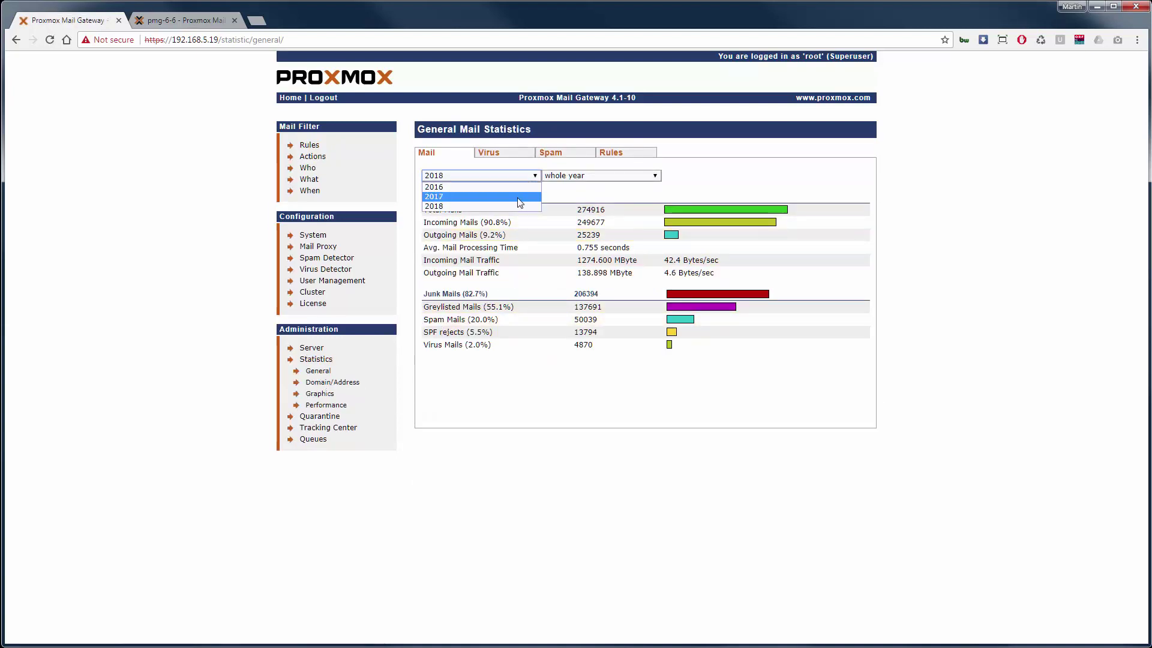
{"action": "left_click", "coordinate": [519, 196]}
{"action": "left_click", "coordinate": [563, 176]}
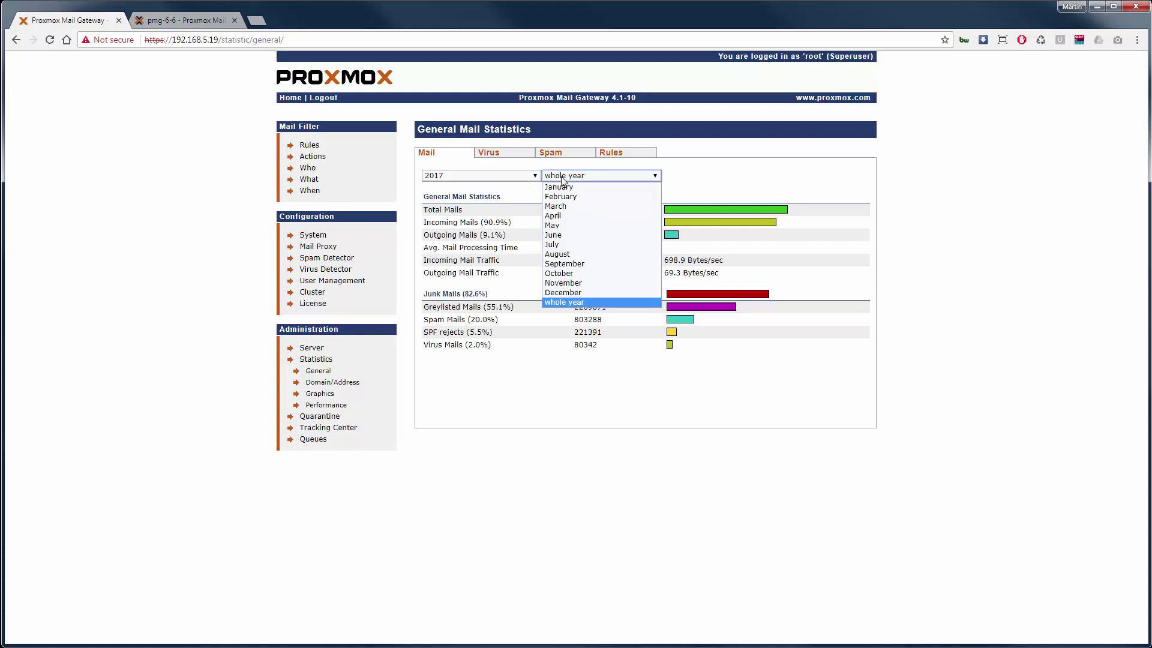
{"action": "left_click", "coordinate": [563, 176]}
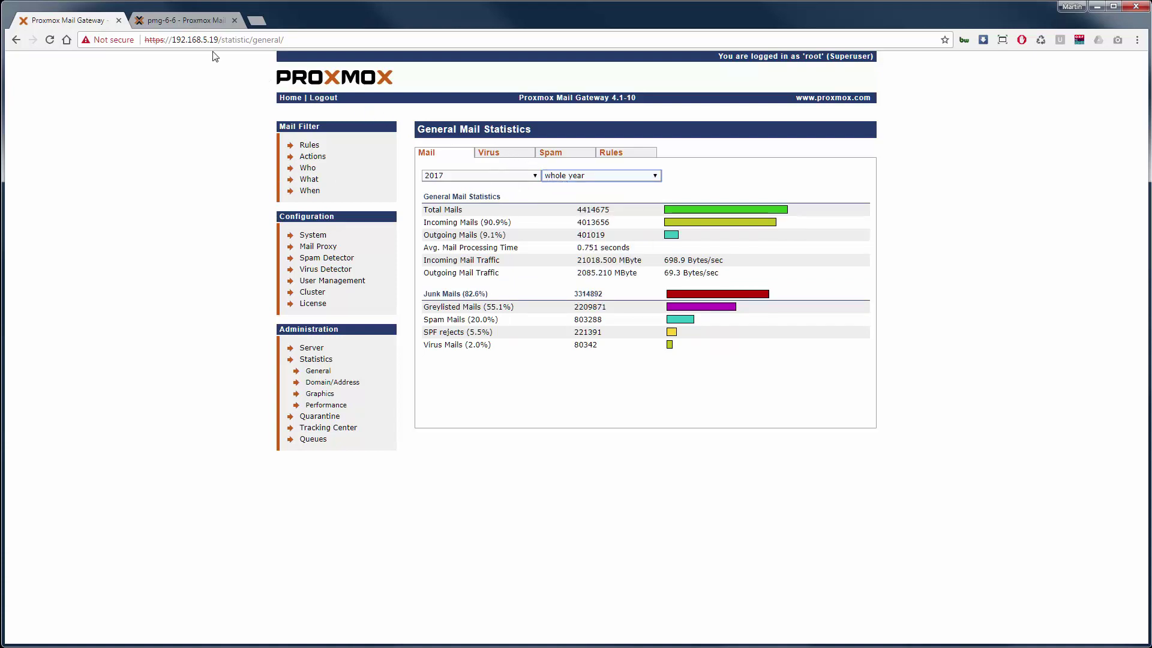
View the new 5.0 gateway's Dashboard, then return to the old 4.1 gateway's tab
{"action": "left_click", "coordinate": [185, 23]}
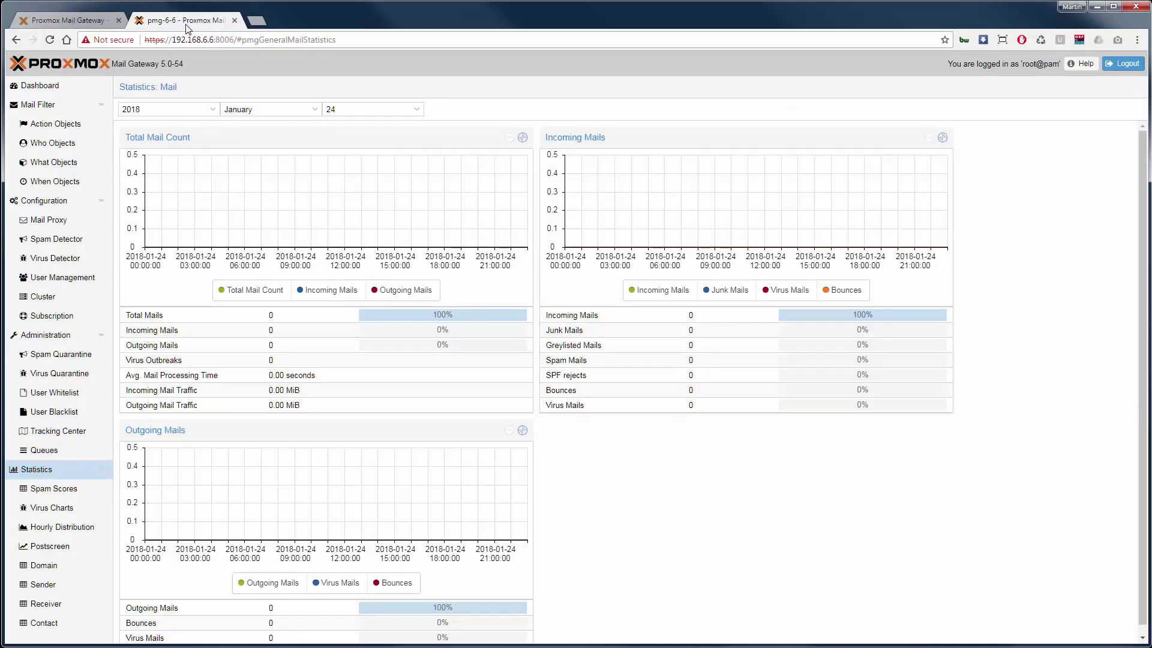
{"action": "left_click", "coordinate": [75, 86]}
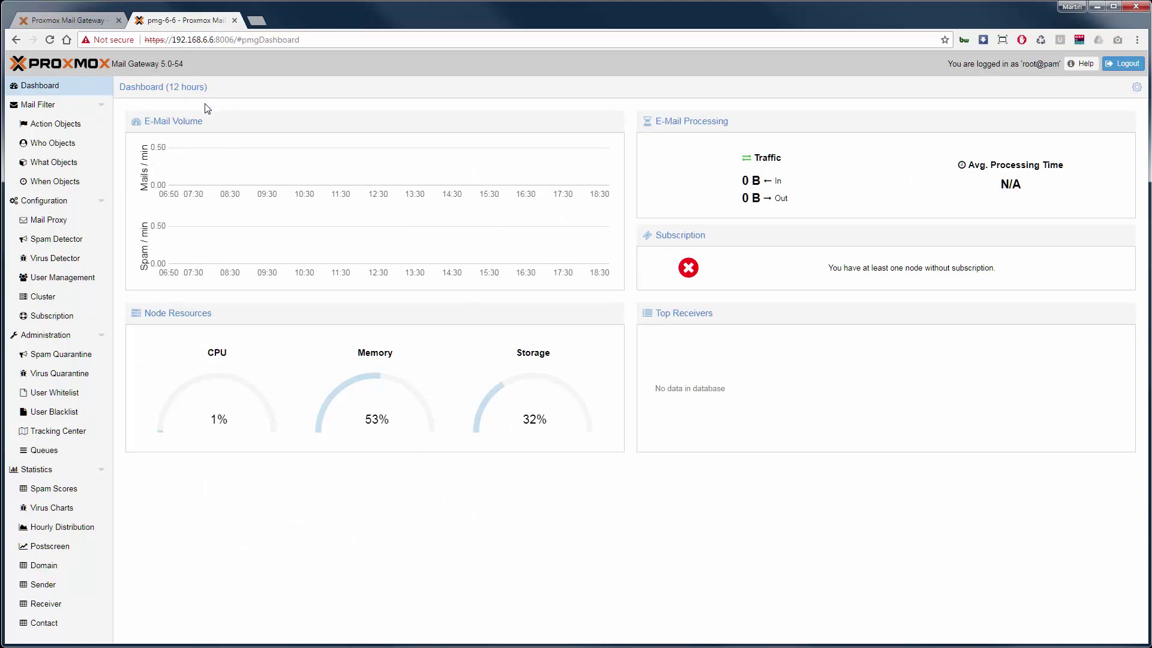
{"action": "left_click", "coordinate": [97, 22]}
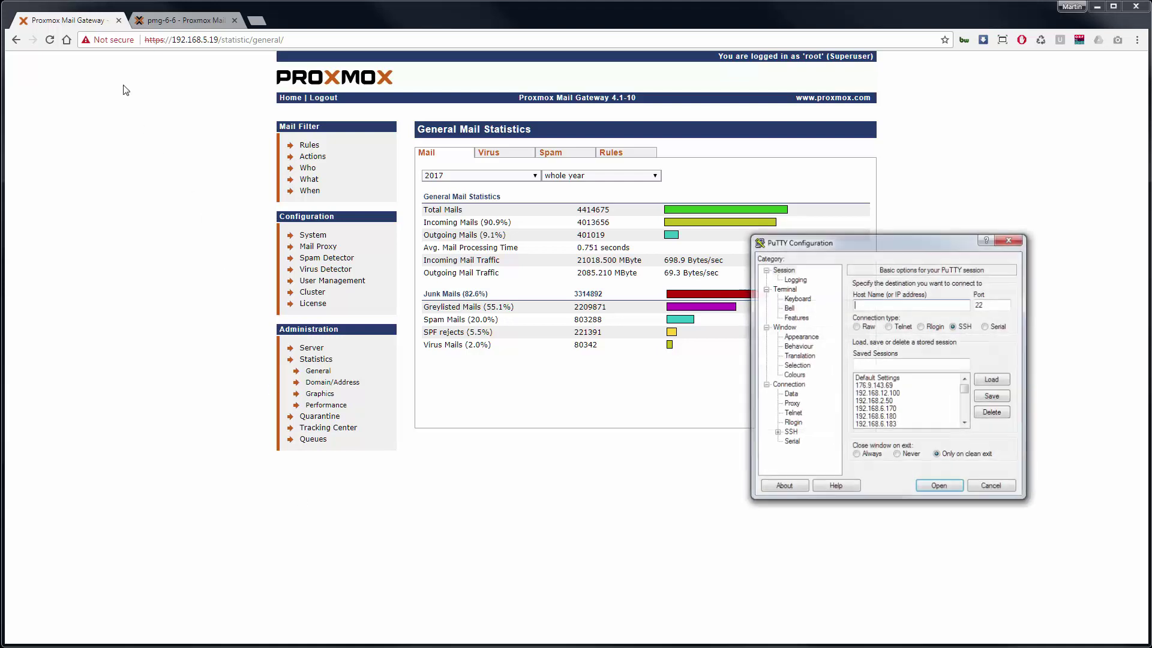
Open an SSH session to 192.168.5.19 in PuTTY and log in as root
{"action": "left_click_drag", "start_coordinate": [894, 246], "coordinate": [548, 286]}
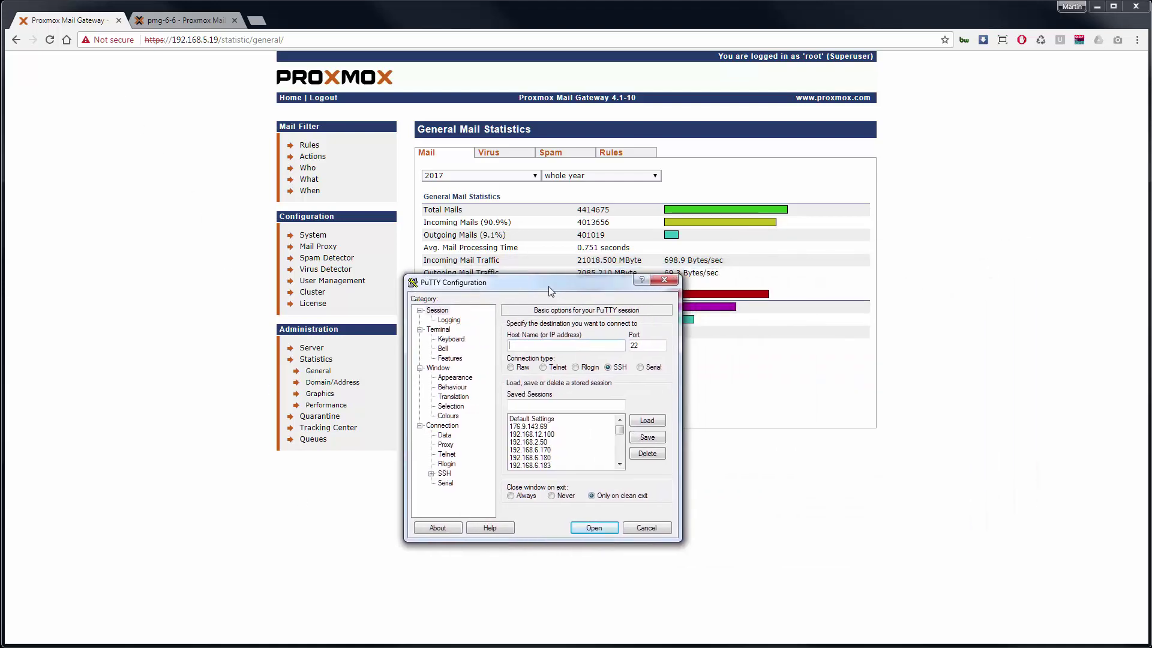
{"action": "type", "text": "192.168.5.19"}
{"action": "key", "text": "Return"}
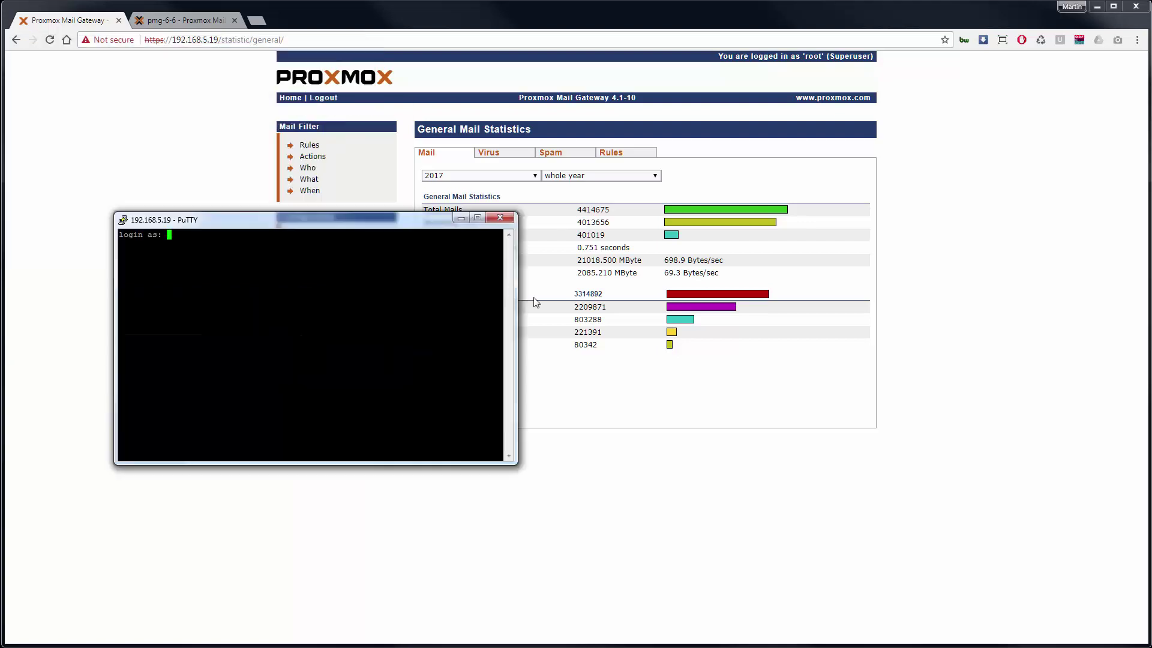
{"action": "left_click_drag", "start_coordinate": [742, 402], "coordinate": [976, 435]}
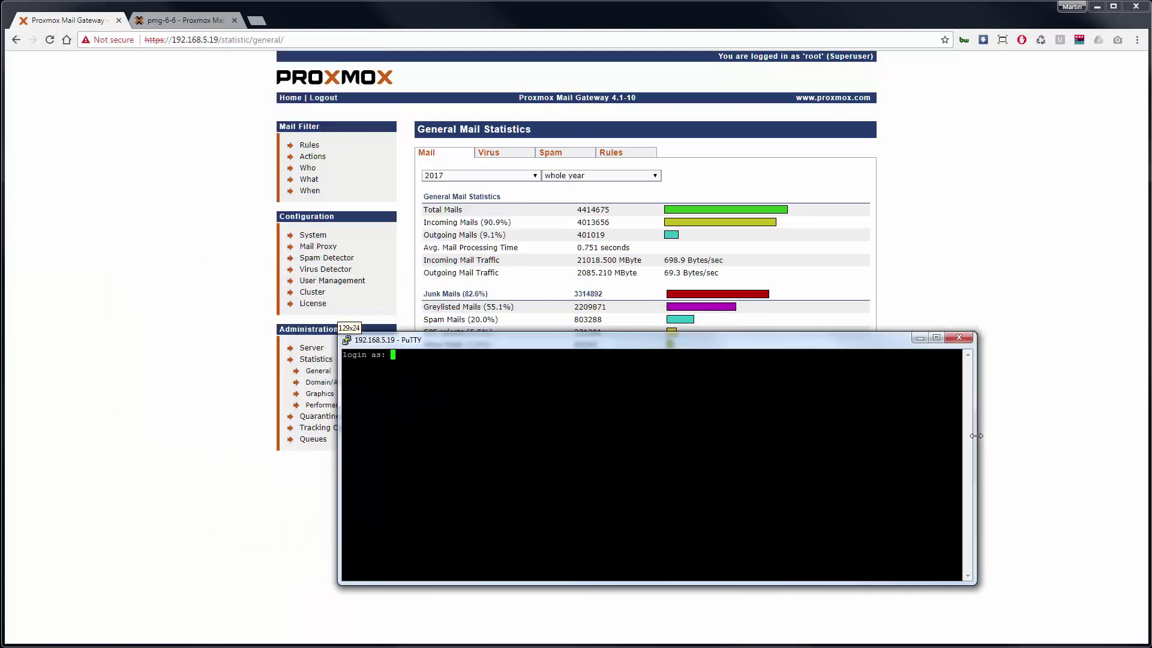
{"action": "type", "text": "root"}
{"action": "key", "text": "Return"}
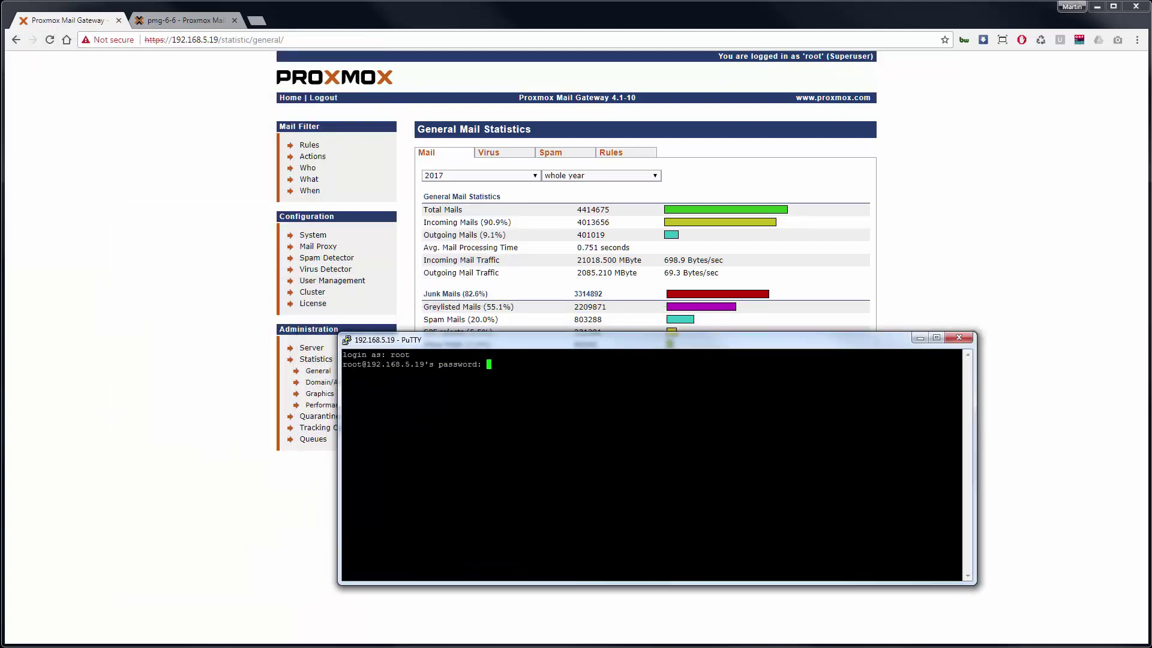
{"action": "key", "text": "Return"}
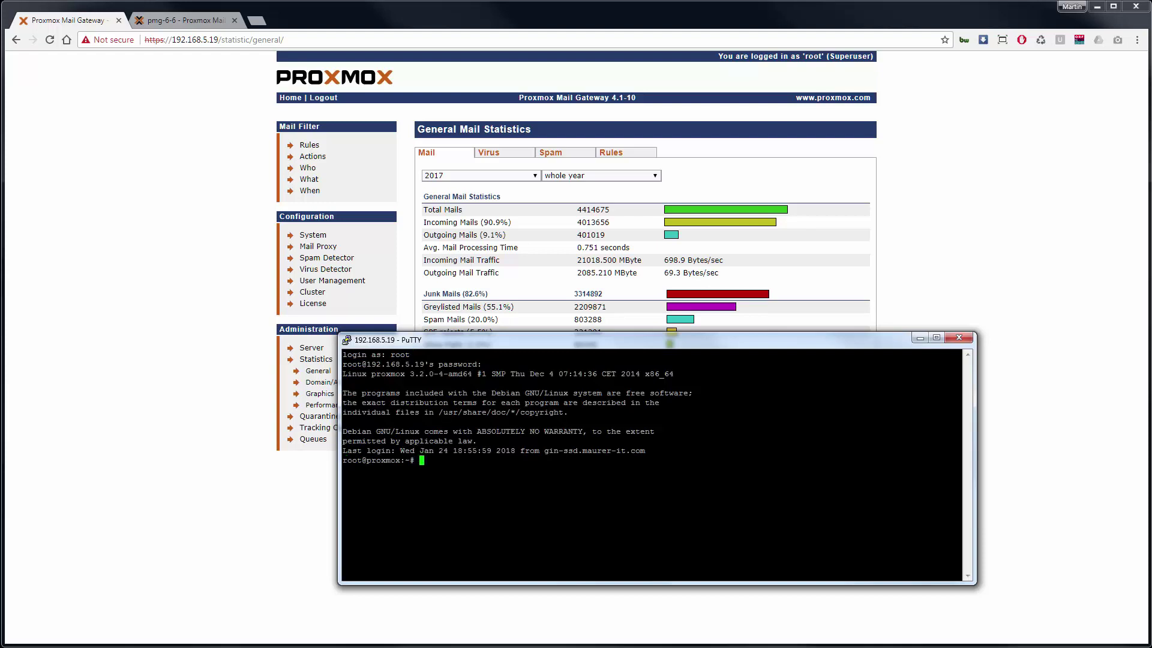
Create pmg-backup_2018-01-24-V4.tgz with proxbackup and scp it to 192.168.6.6:/var/lib/pmg/backup
{"action": "type", "text": "proxbackup -s pmg-backup_2018-01-24-V4.tgz"}
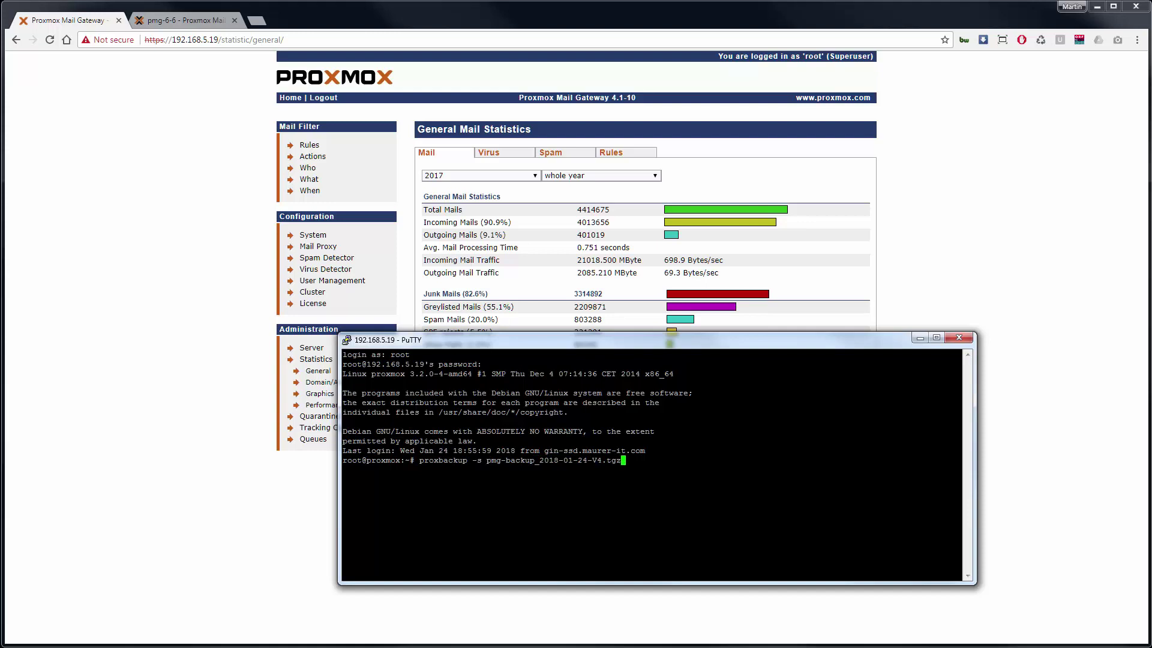
{"action": "key", "text": "Return"}
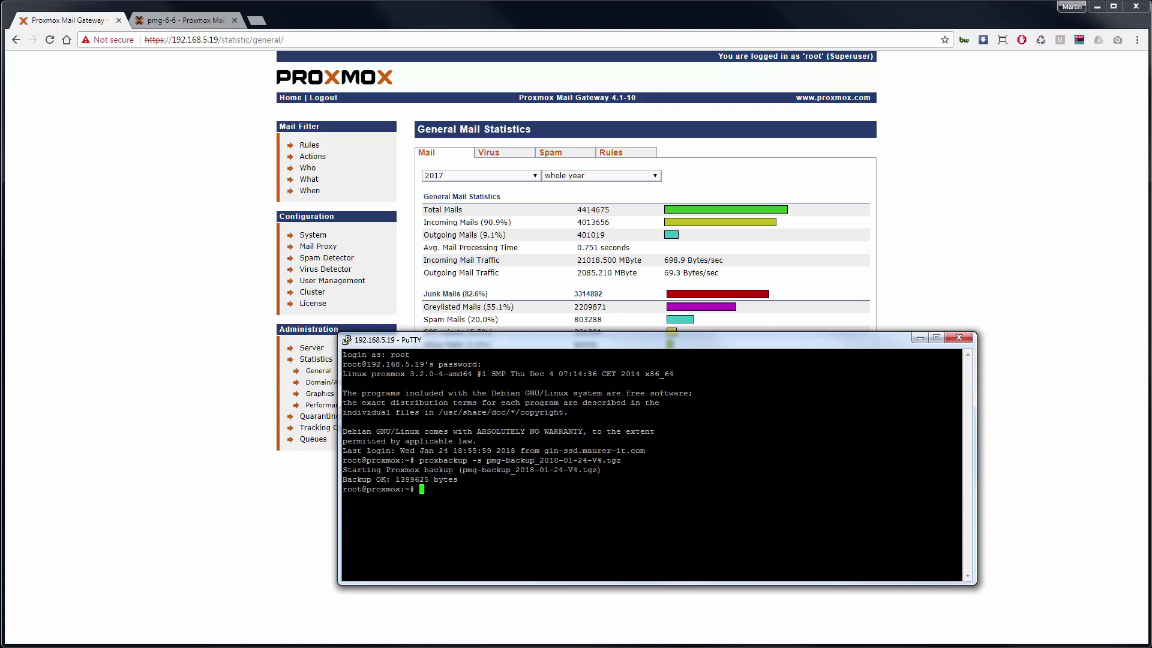
{"action": "type", "text": "scp pmg"}
{"action": "key", "text": "Tab"}
{"action": "type", "text": "192.168.6.6:/var/lib/pmg/backup"}
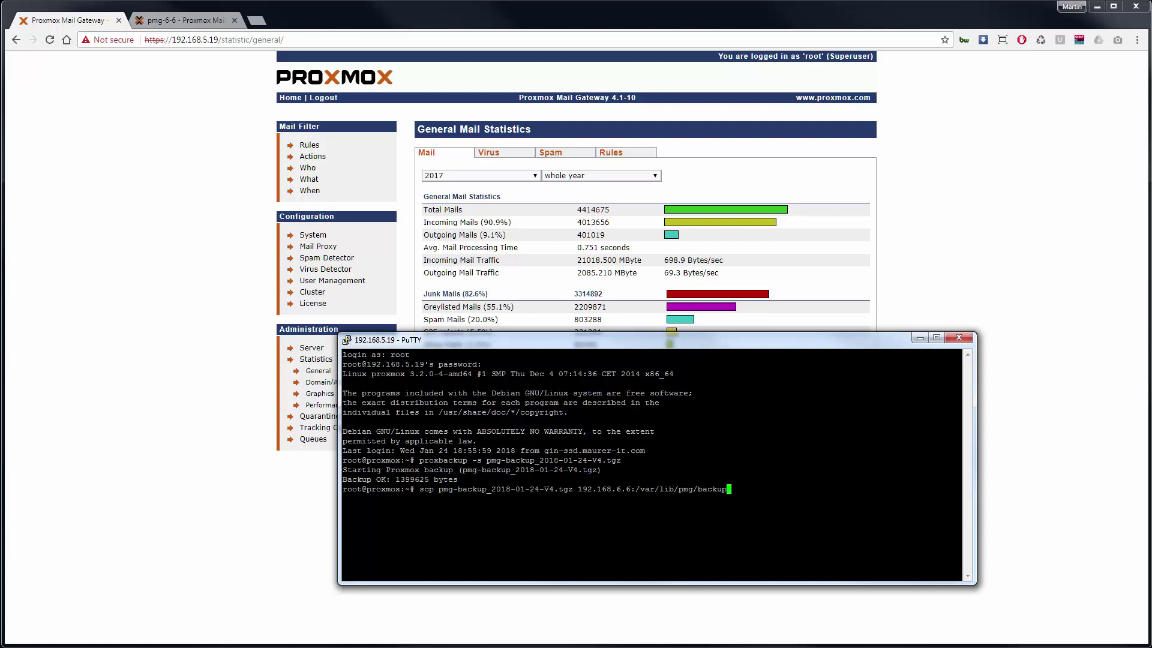
{"action": "key", "text": "Return"}
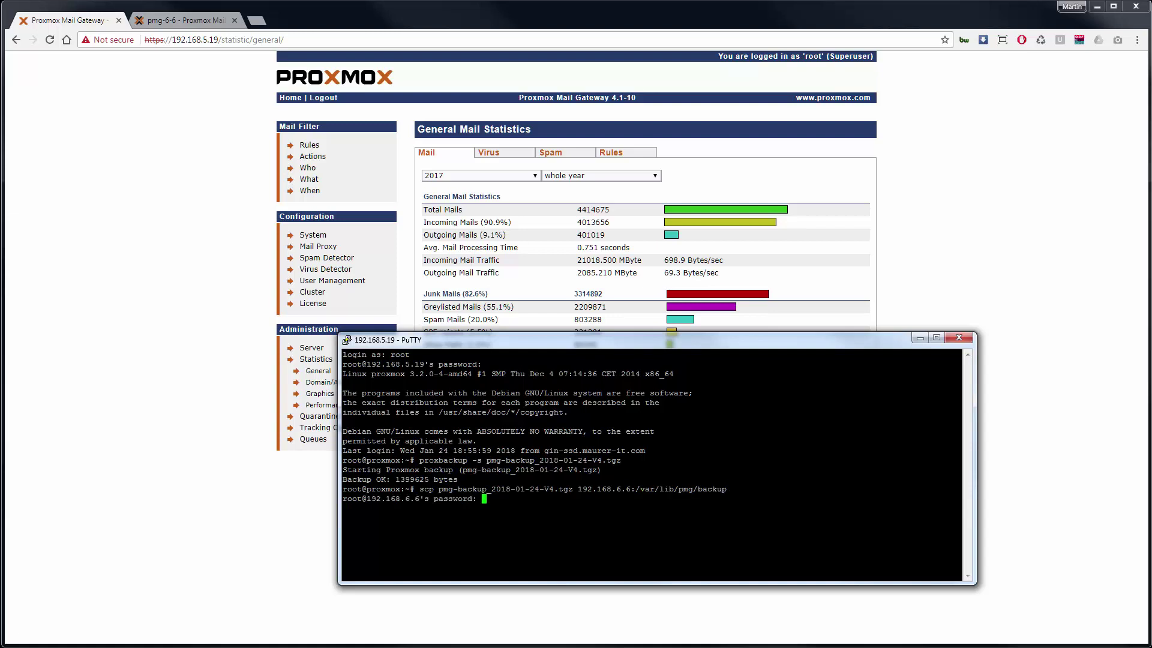
{"action": "key", "text": "Return"}
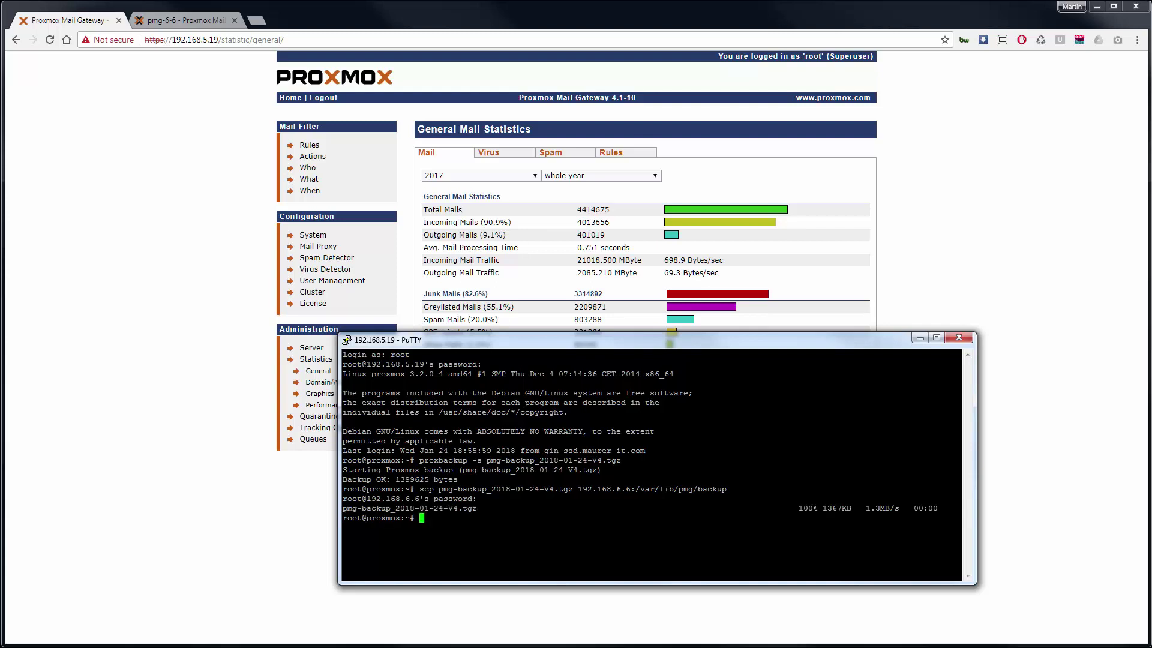
{"action": "left_click", "coordinate": [207, 21]}
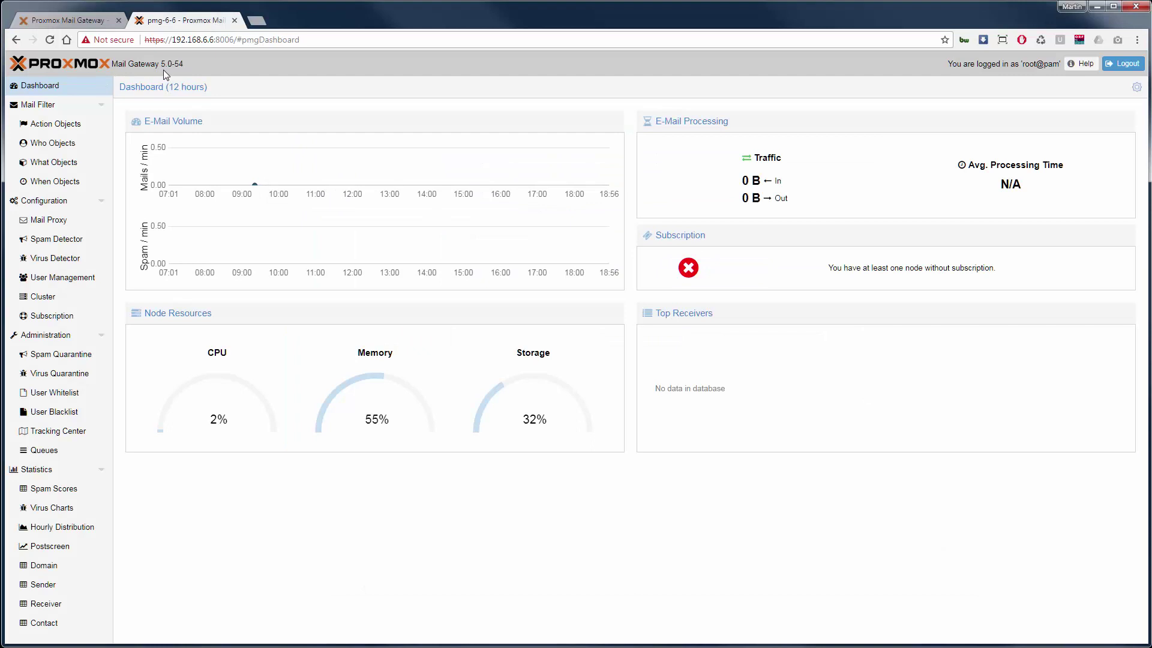
Under Configuration > Backup/Restore, select the copied pmg-backup_2018-01-24-V4.tgz file
{"action": "left_click", "coordinate": [66, 203]}
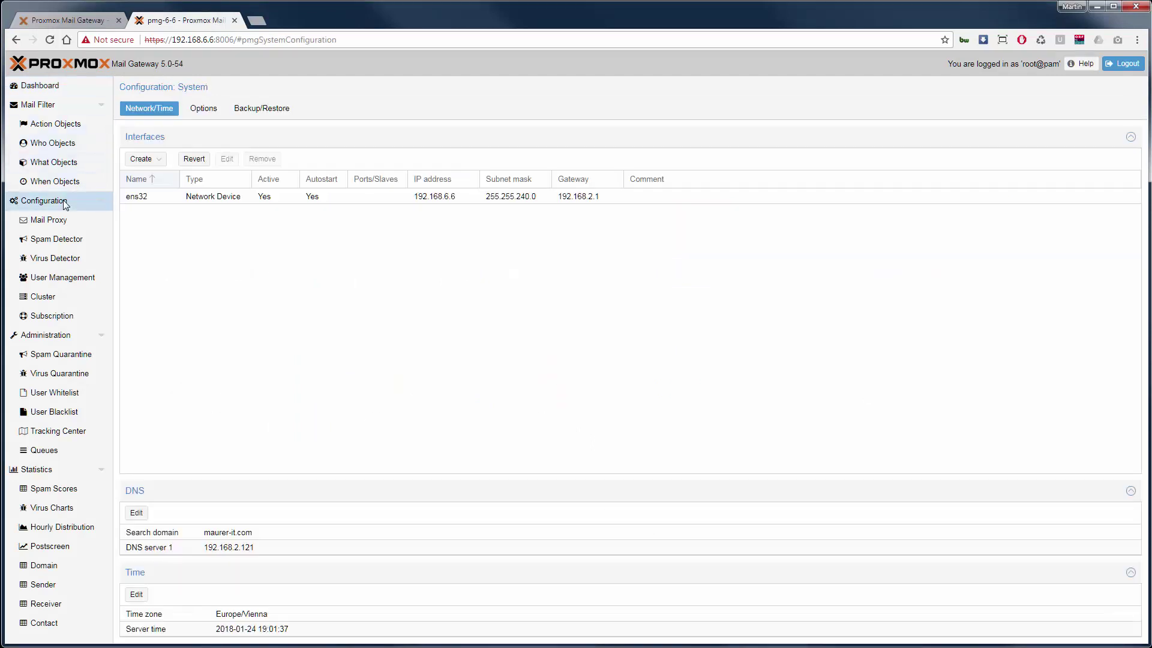
{"action": "left_click", "coordinate": [263, 114]}
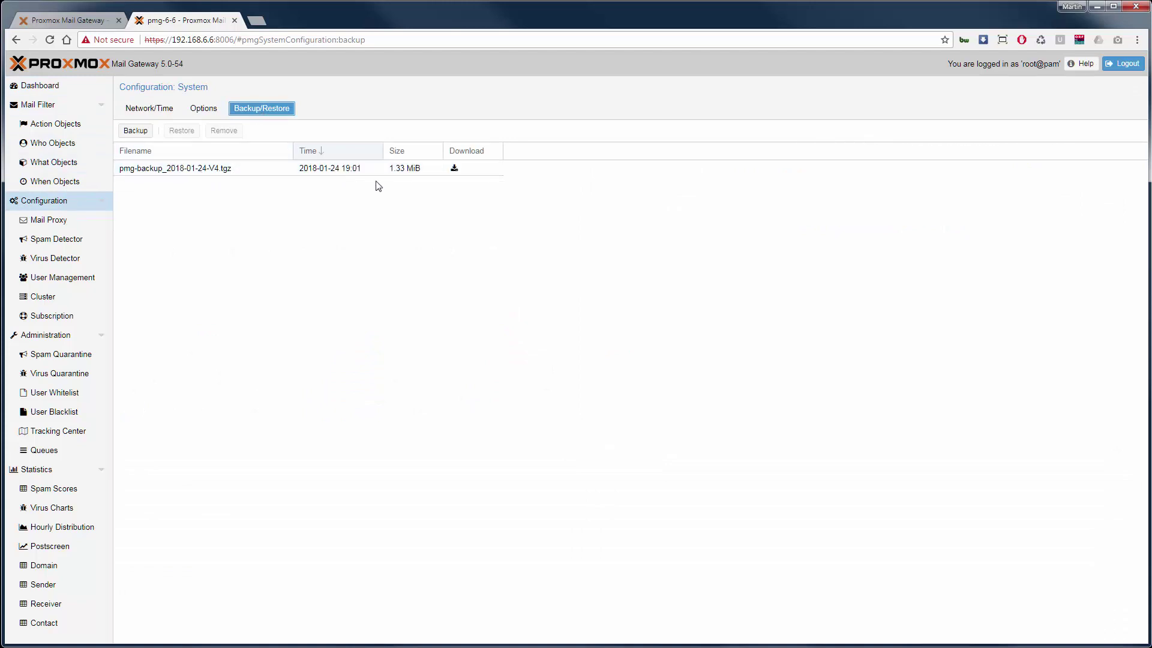
{"action": "left_click", "coordinate": [184, 170]}
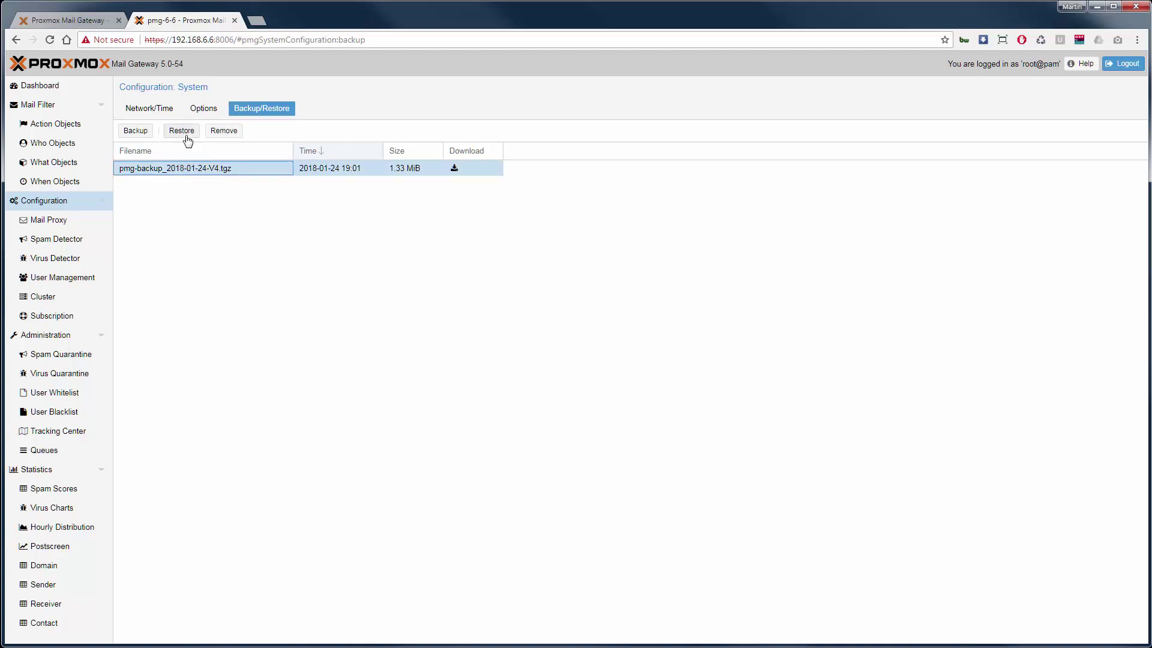
Restore Rule Database and Statistic from the backup and confirm the task ends with TASK OK
{"action": "left_click", "coordinate": [188, 139]}
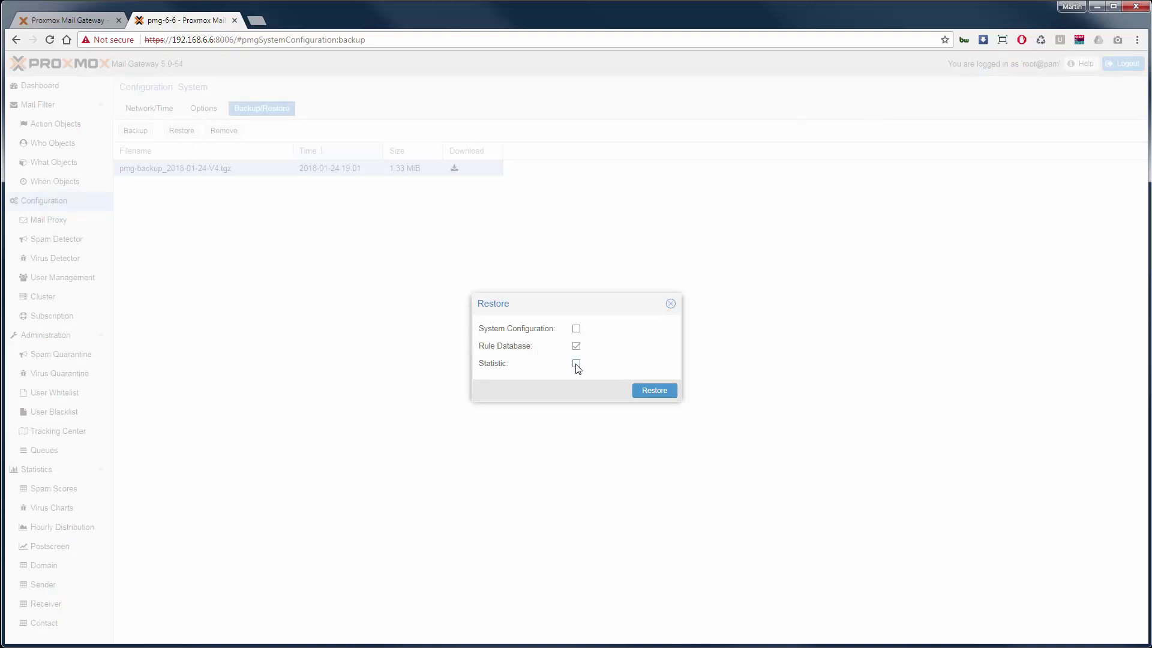
{"action": "left_click", "coordinate": [663, 390]}
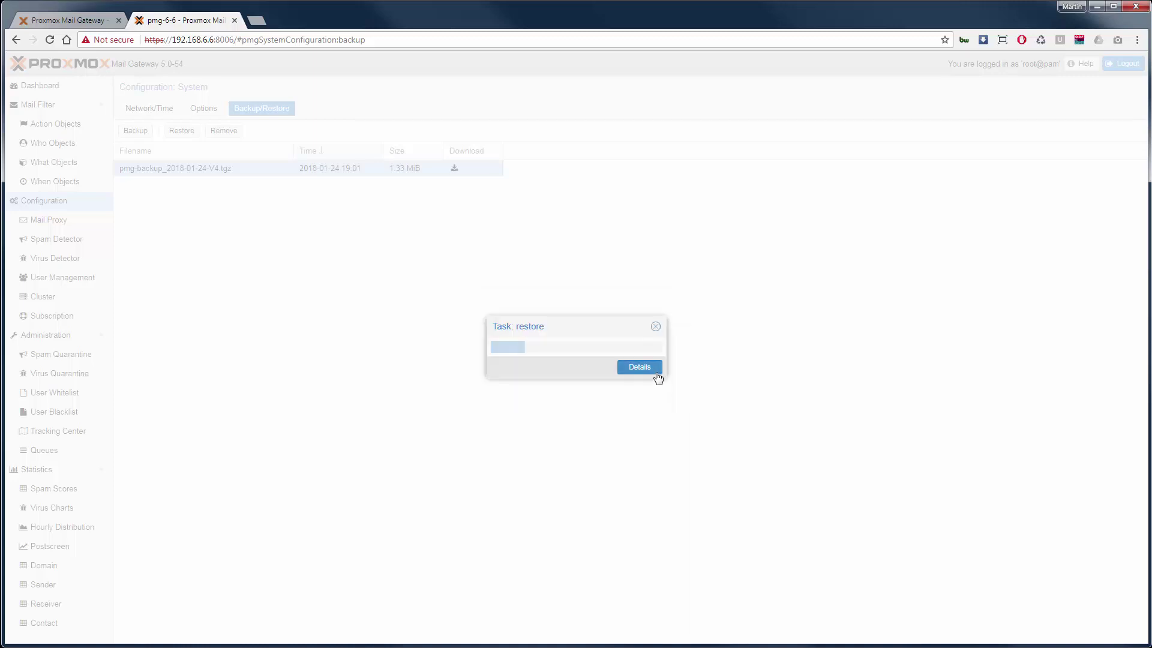
{"action": "left_click", "coordinate": [657, 372]}
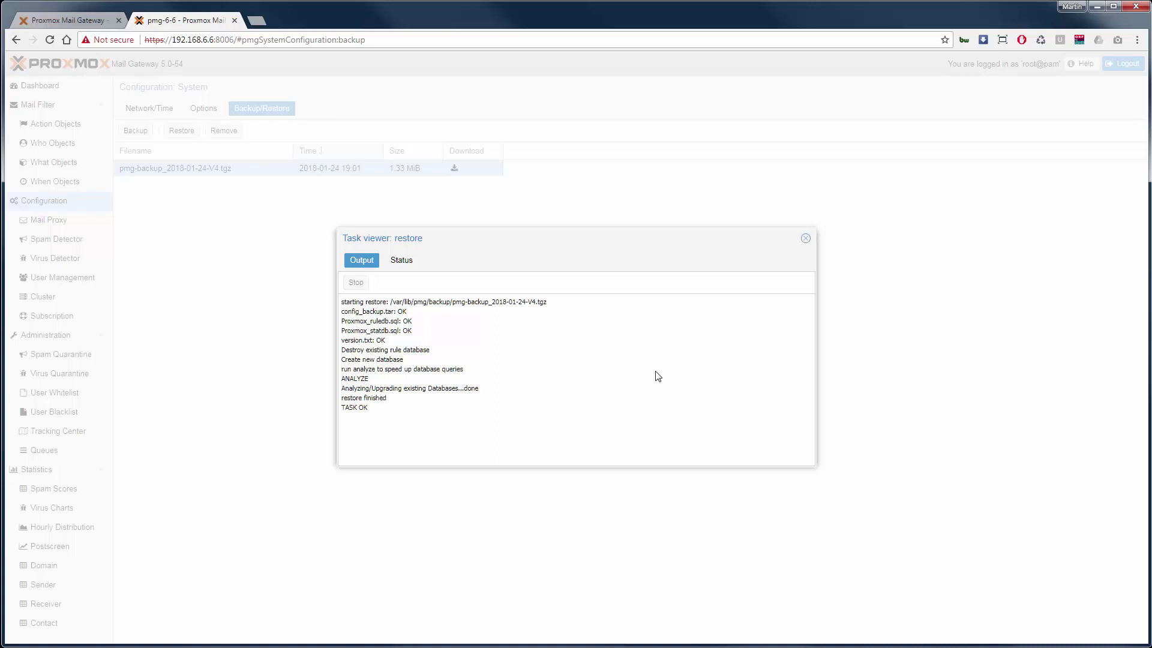
{"action": "left_click", "coordinate": [806, 240]}
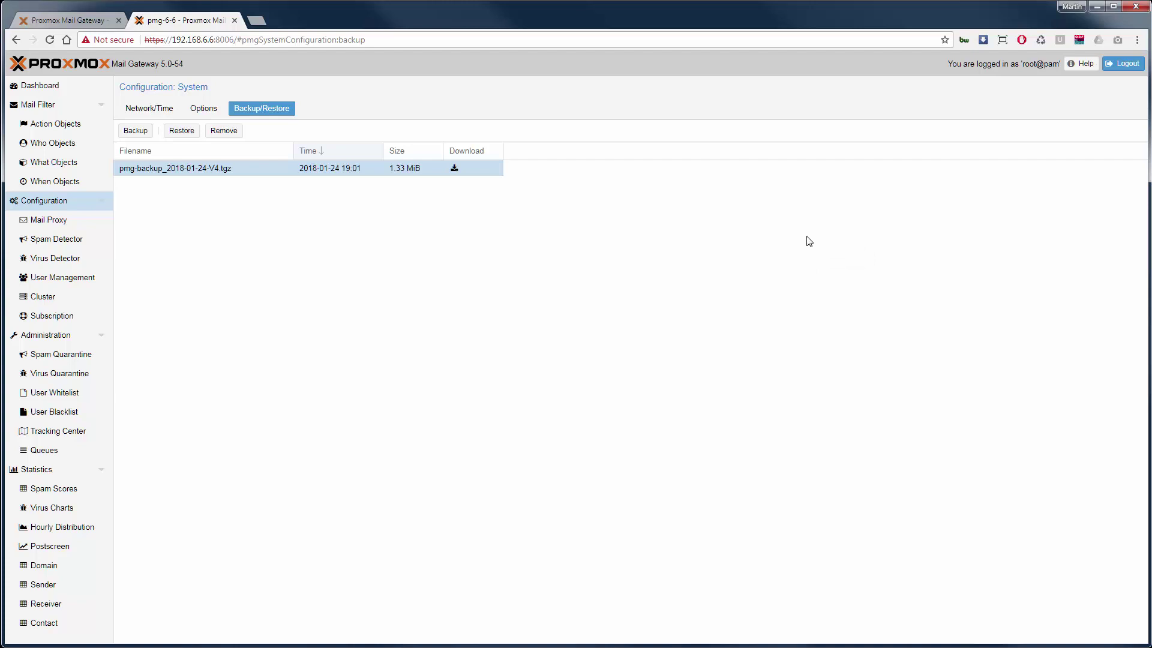
Show the restored mail statistics for June 2017, then open the Mail Filter rules list
{"action": "left_click", "coordinate": [83, 474]}
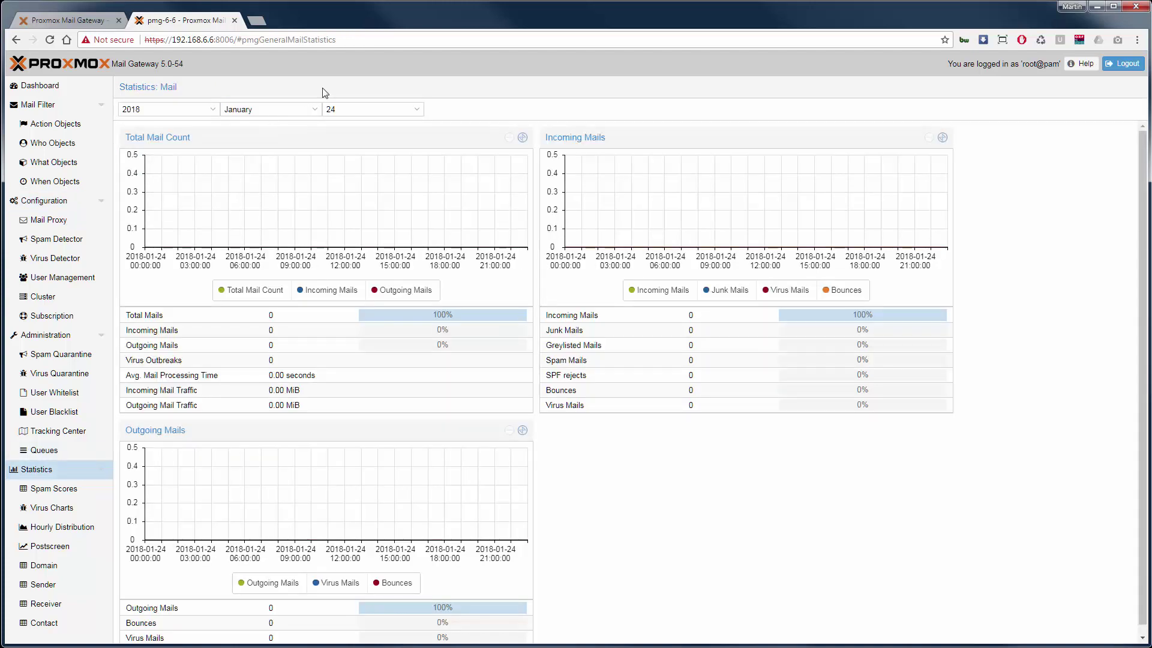
{"action": "left_click", "coordinate": [324, 110]}
{"action": "left_click", "coordinate": [315, 110]}
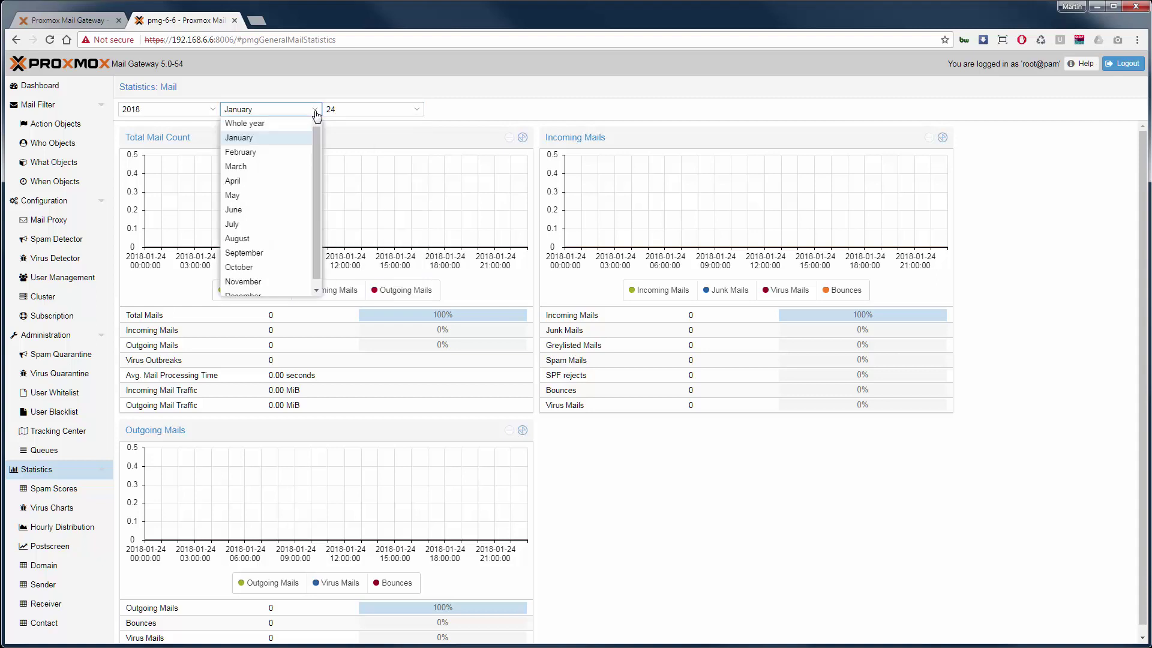
{"action": "left_click", "coordinate": [301, 122]}
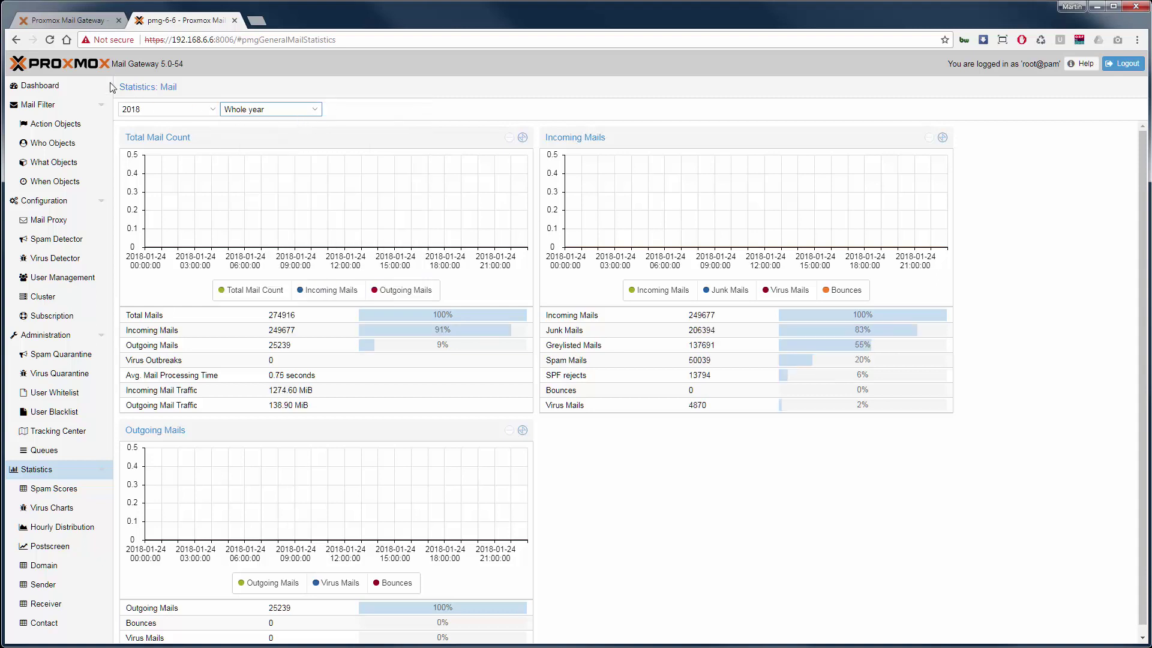
{"action": "left_click", "coordinate": [201, 111]}
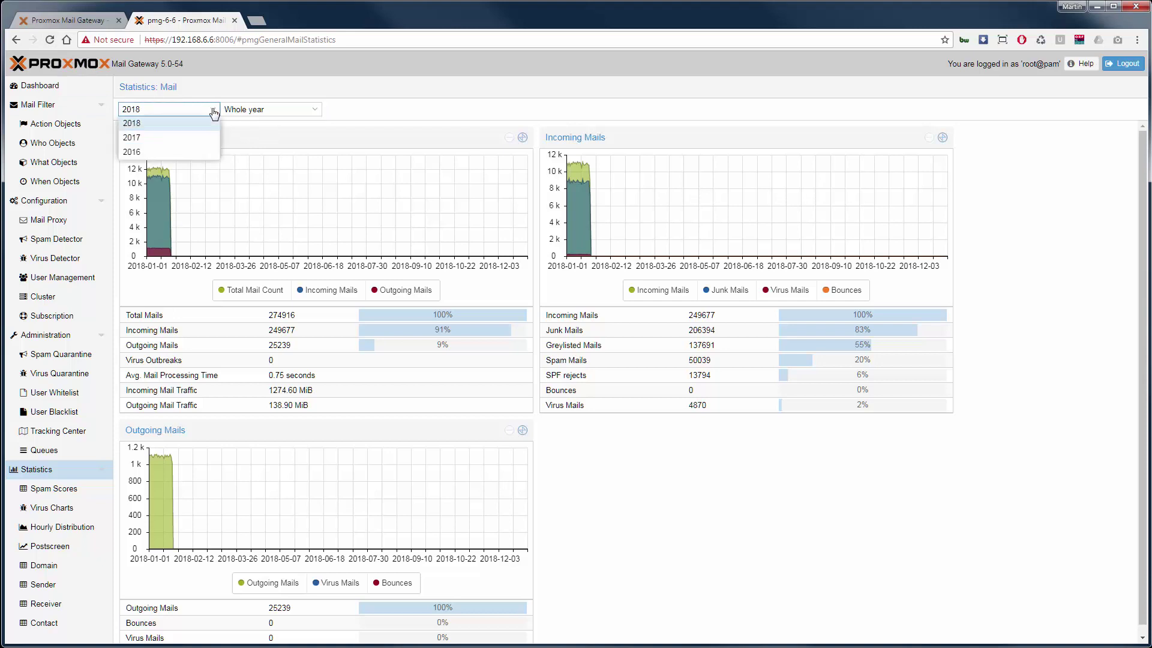
{"action": "left_click", "coordinate": [194, 139]}
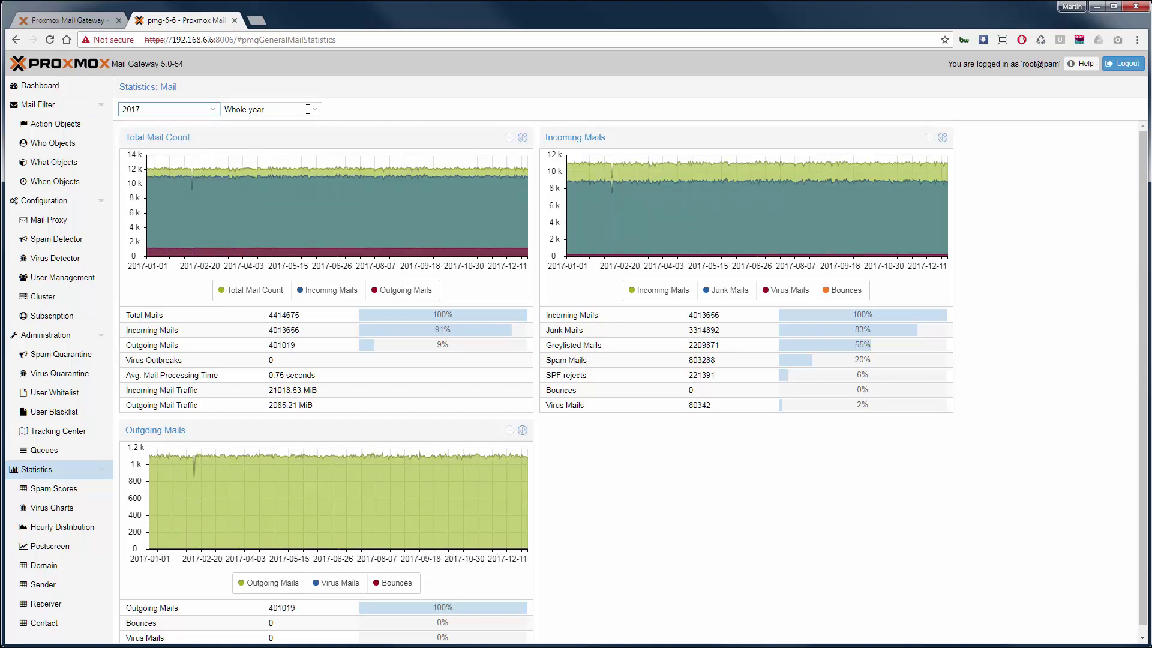
{"action": "left_click", "coordinate": [308, 109]}
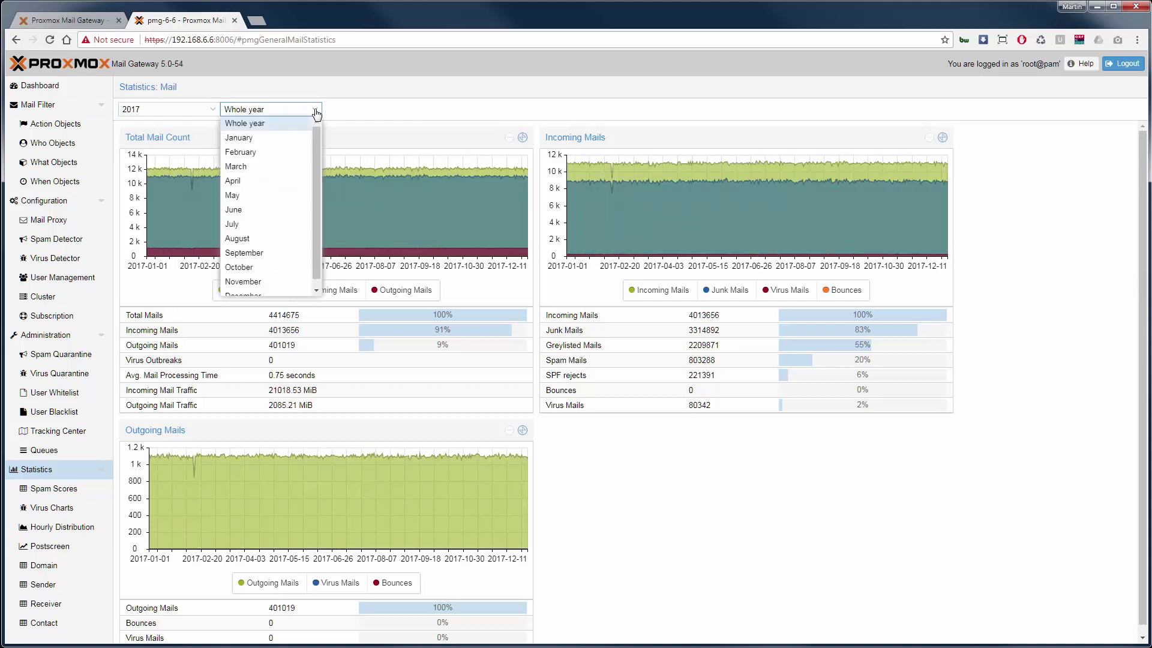
{"action": "left_click", "coordinate": [267, 210]}
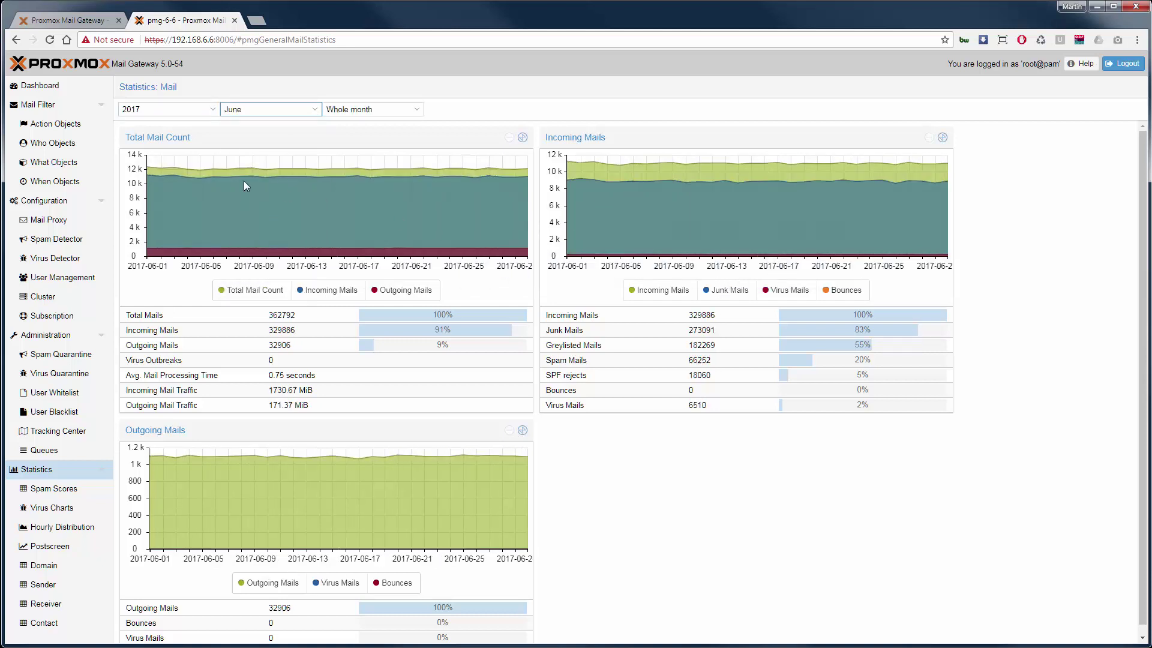
{"action": "left_click", "coordinate": [66, 110]}
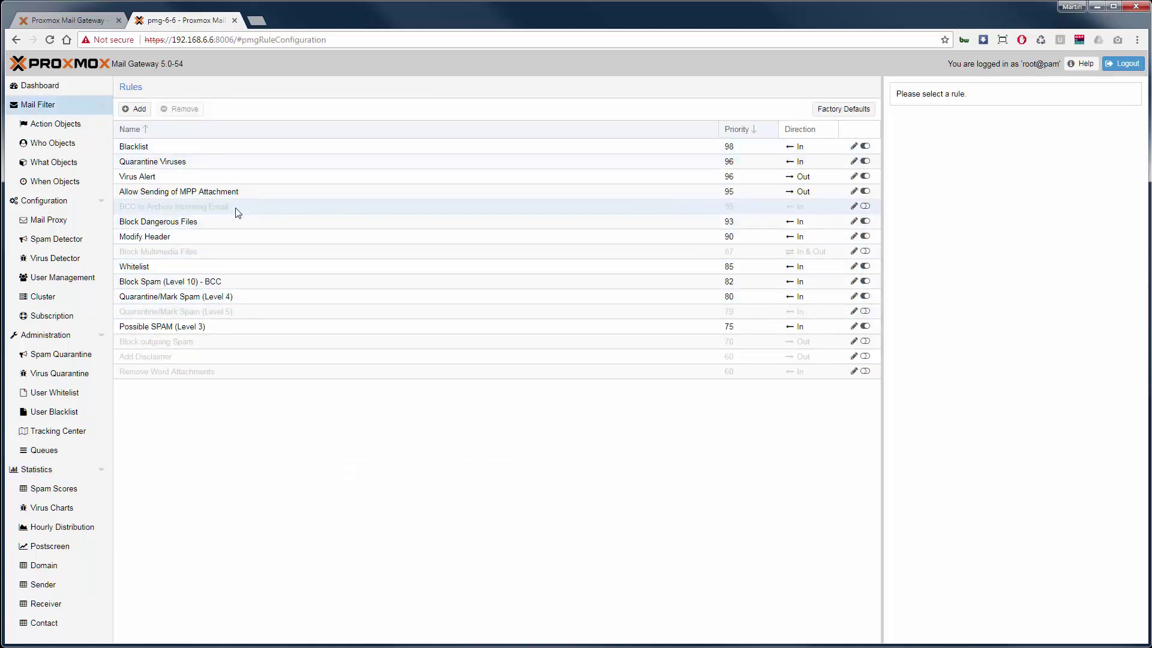
Inspect the Virus Alert and Allow Sending of MPP Attachment rules' objects, then return to Dashboard
{"action": "left_click", "coordinate": [244, 191]}
{"action": "left_click", "coordinate": [250, 177]}
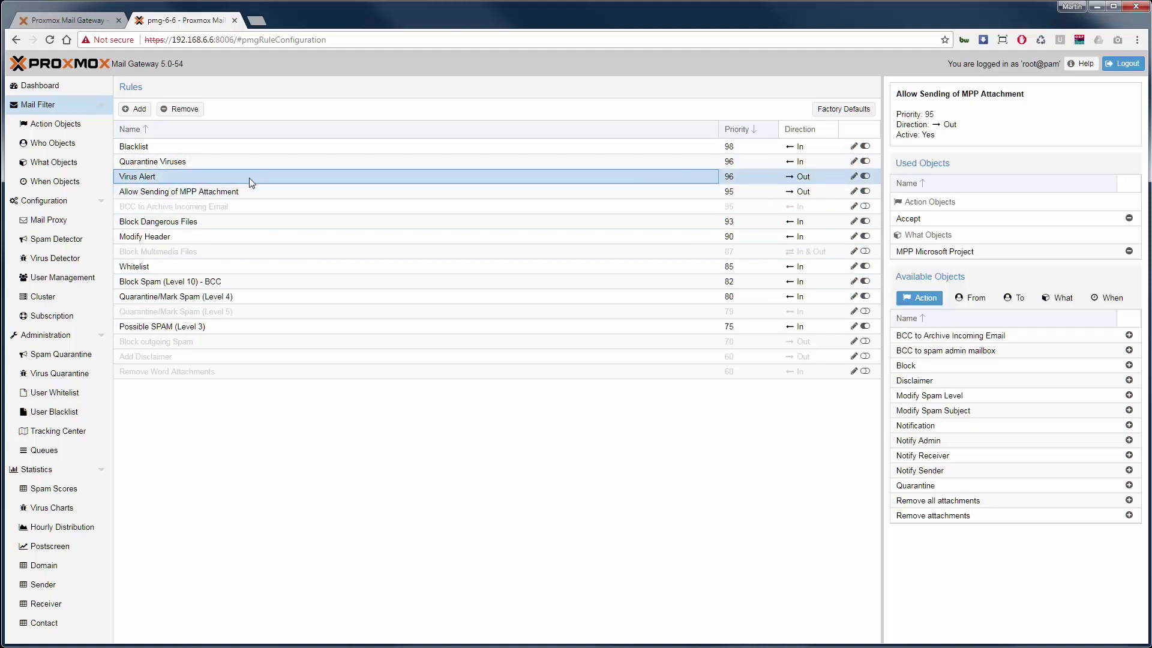
{"action": "left_click", "coordinate": [253, 164]}
{"action": "left_click", "coordinate": [256, 188]}
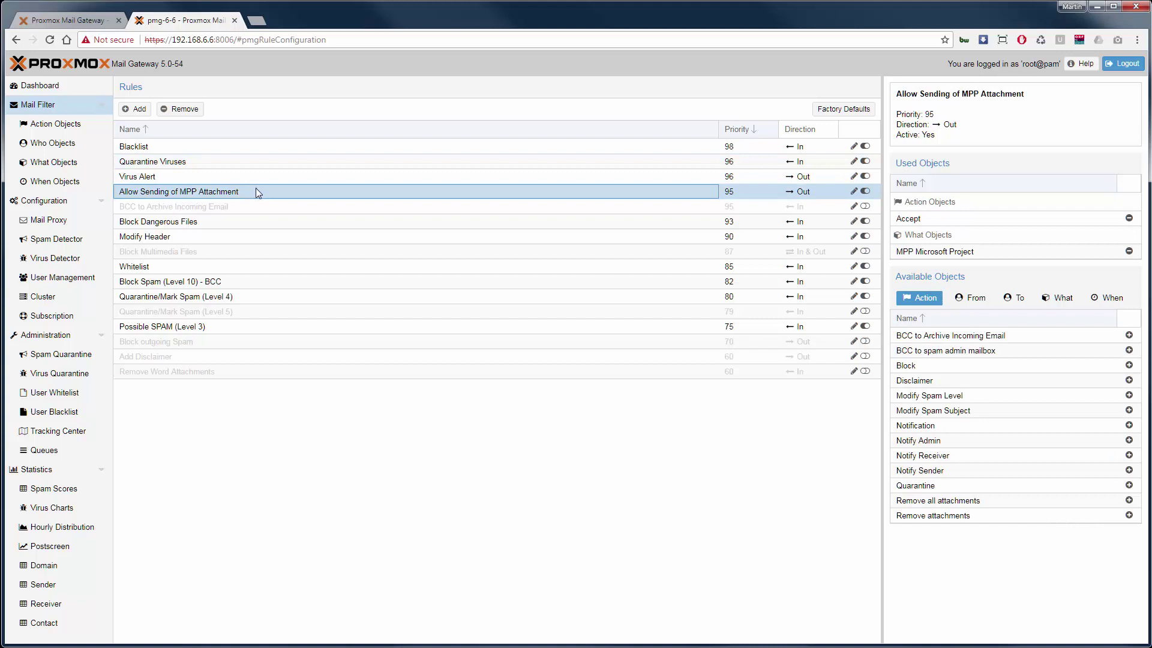
{"action": "left_click", "coordinate": [54, 88]}
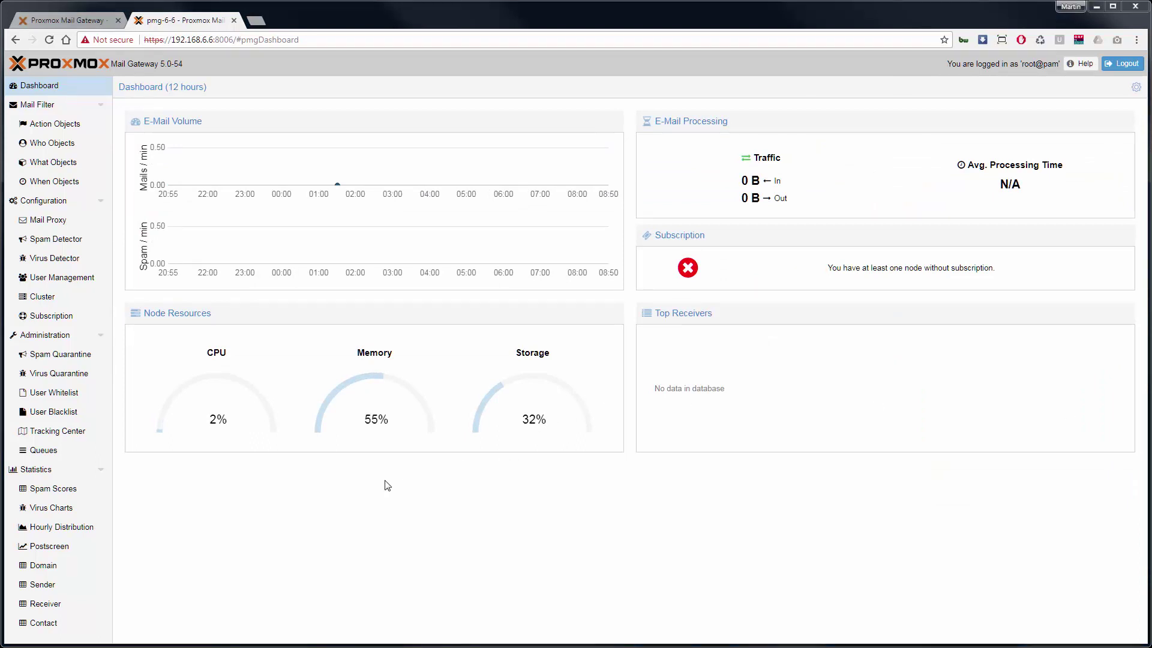
Set the Mail Proxy Default Relay to 192.168.6.100 and show the Relay Domains list
{"action": "left_click", "coordinate": [66, 204]}
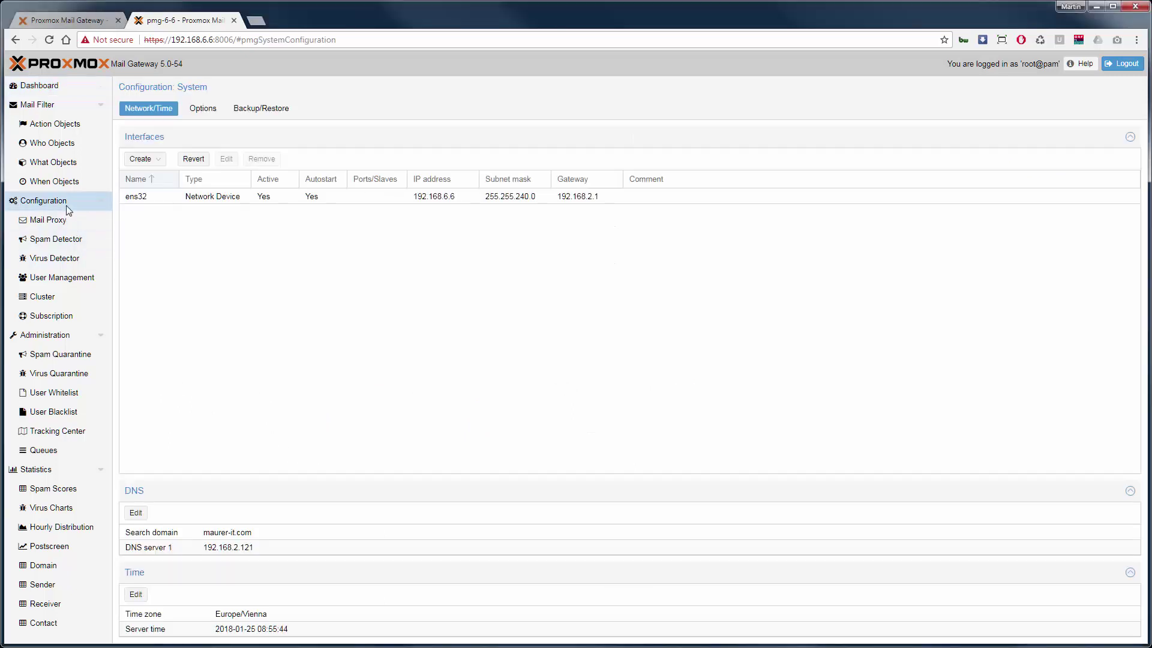
{"action": "left_click", "coordinate": [68, 220]}
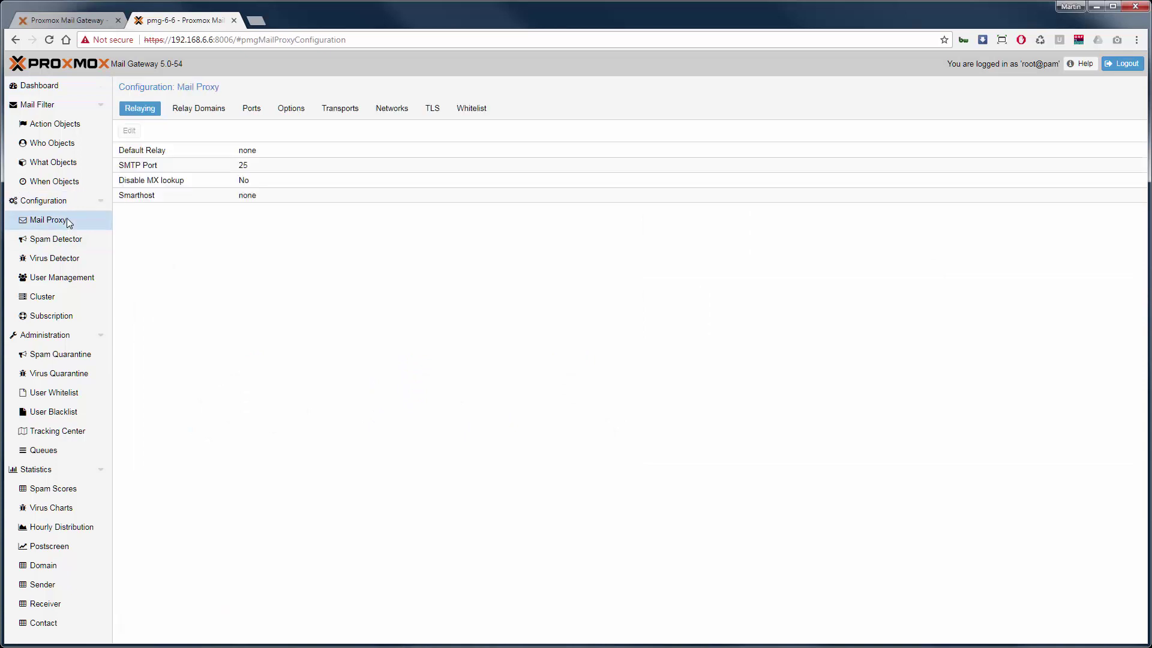
{"action": "left_click", "coordinate": [254, 154]}
{"action": "double_click", "coordinate": [254, 154]}
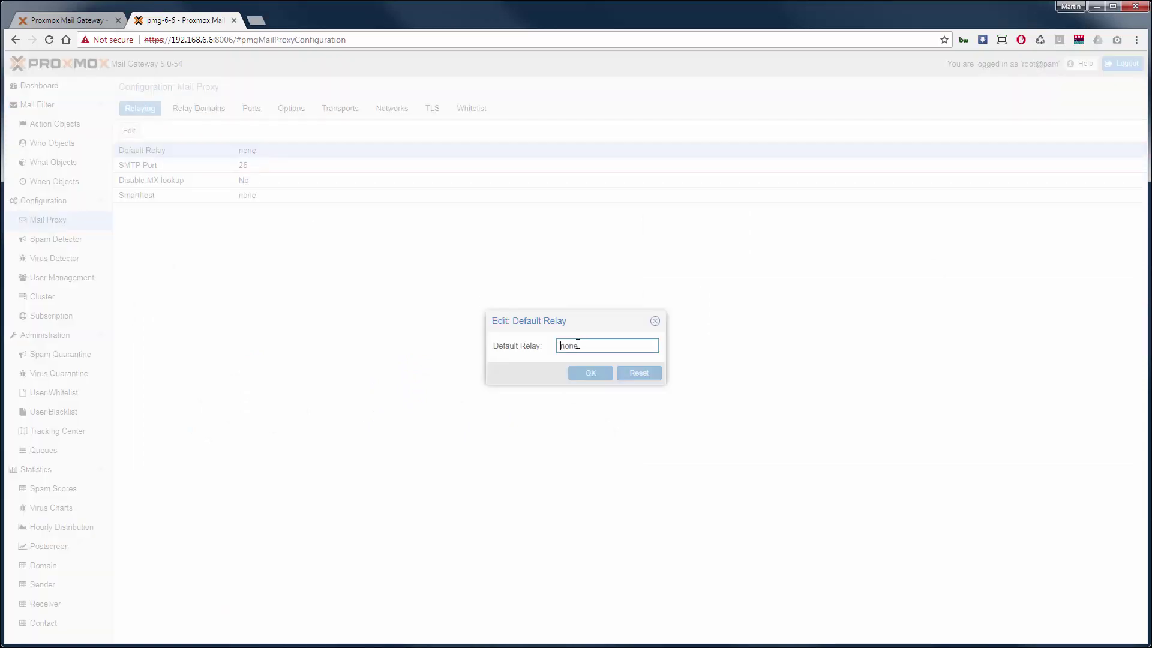
{"action": "type", "text": "192.16"}
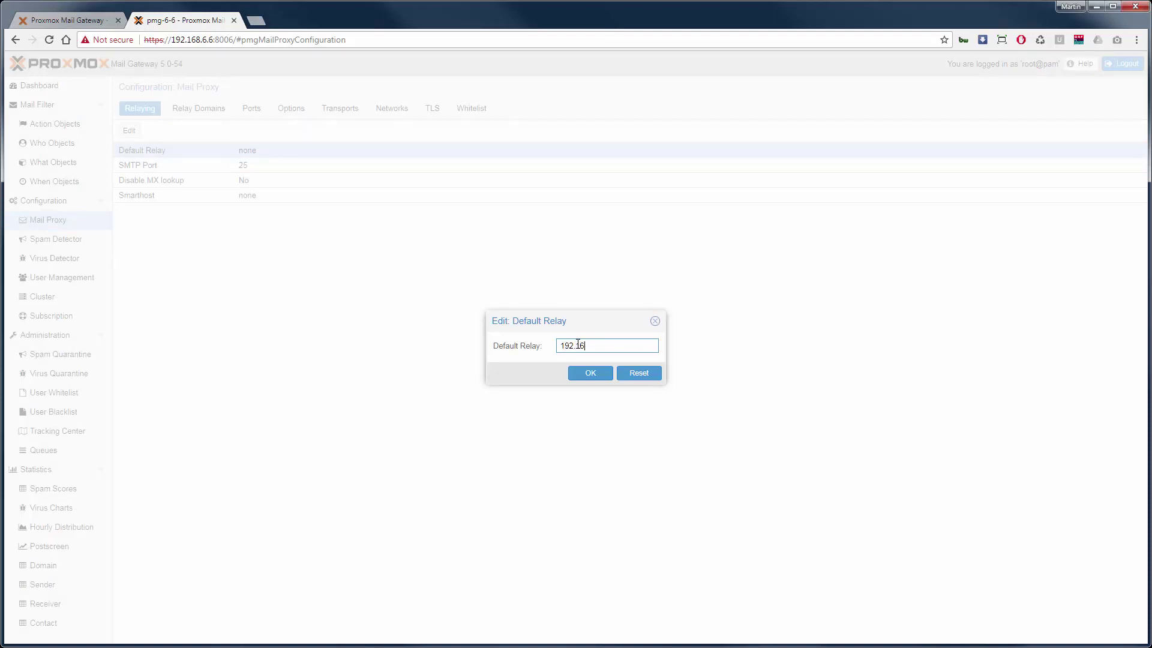
{"action": "type", "text": "8.6.100"}
{"action": "left_click", "coordinate": [584, 378]}
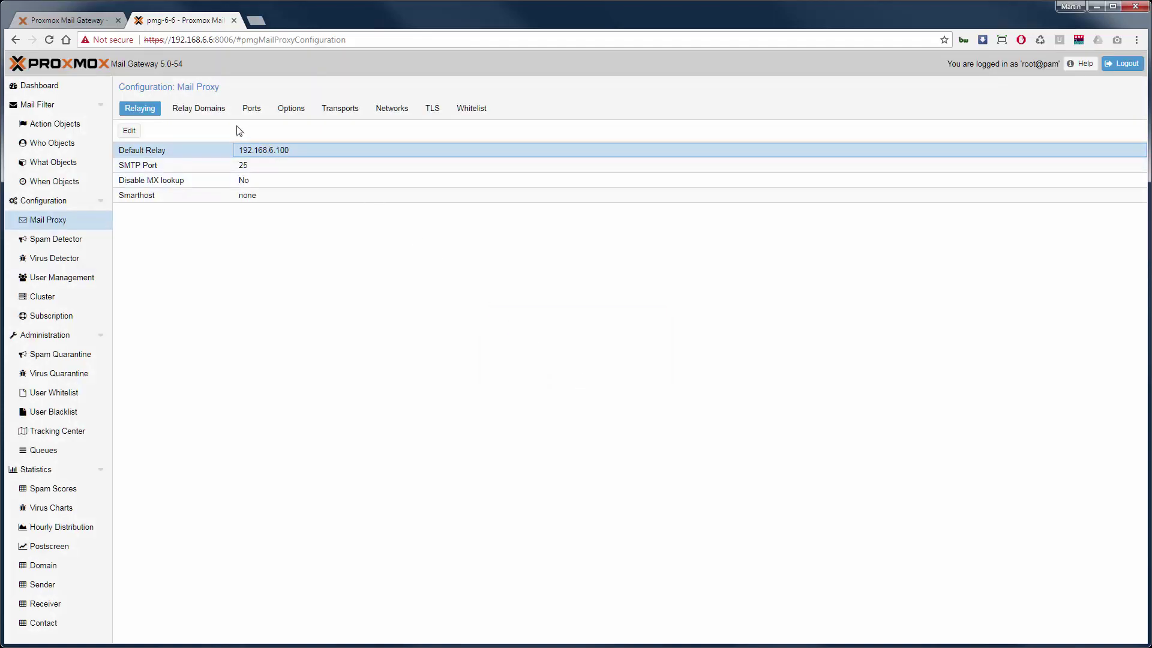
{"action": "left_click", "coordinate": [216, 115]}
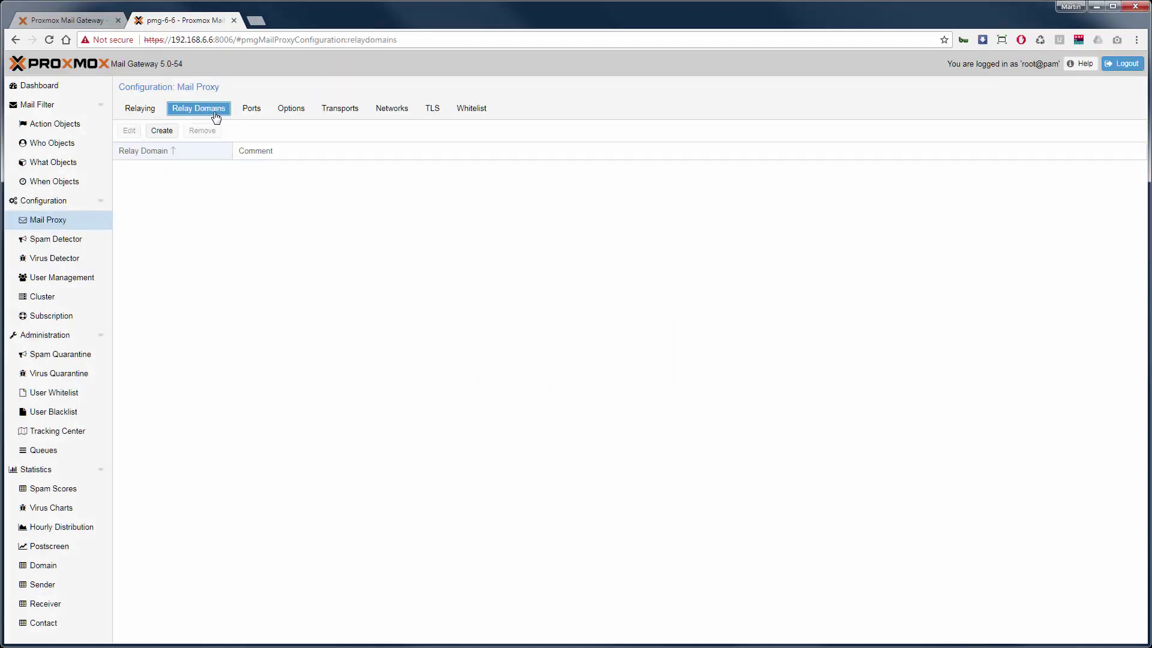
Add relay domain maildomain1.com with the comment 'just a test'
{"action": "left_click", "coordinate": [171, 130]}
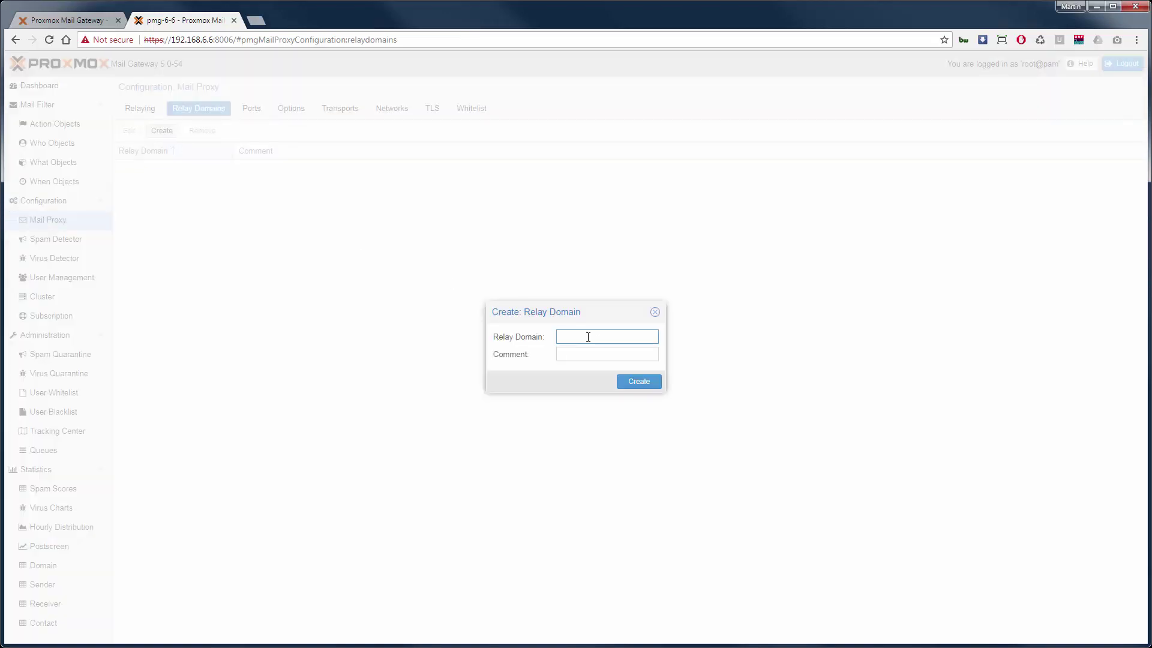
{"action": "type", "text": "maildomain1.com"}
{"action": "key", "text": "Tab"}
{"action": "type", "text": "just a tes"}
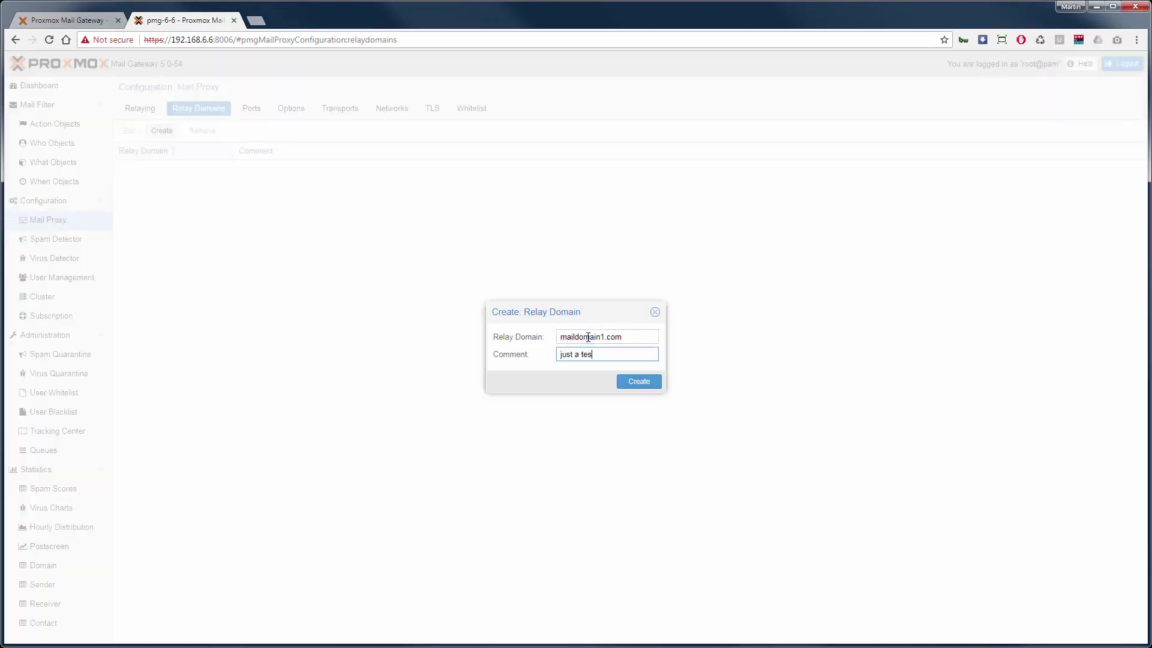
{"action": "type", "text": "t"}
{"action": "left_click", "coordinate": [623, 382]}
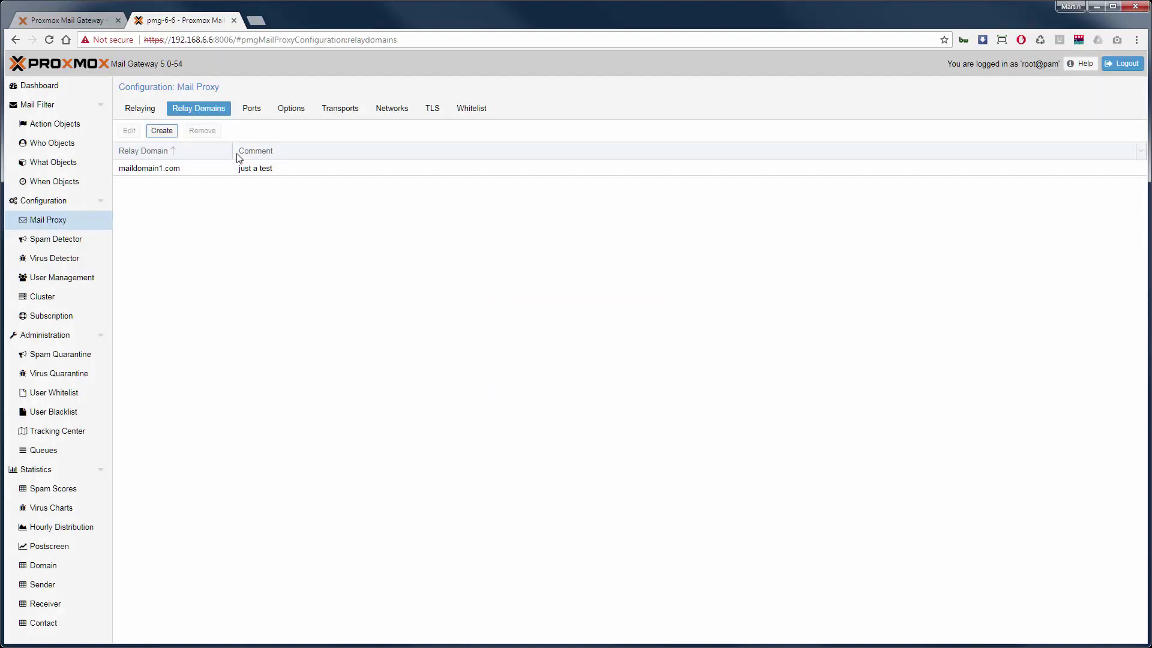
Add relay domain maildomain2.com with the comment 'just a test', then view SMTP ports 25 and 26
{"action": "left_click", "coordinate": [163, 131]}
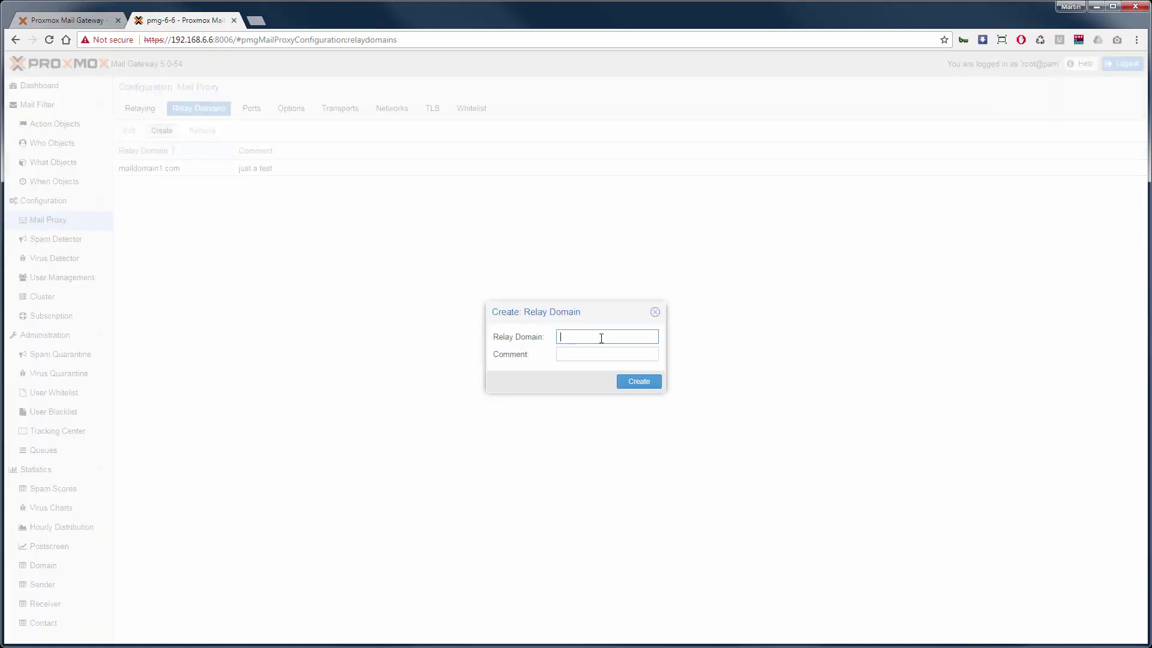
{"action": "type", "text": "maildomain2.com"}
{"action": "key", "text": "Tab"}
{"action": "type", "text": "just a test"}
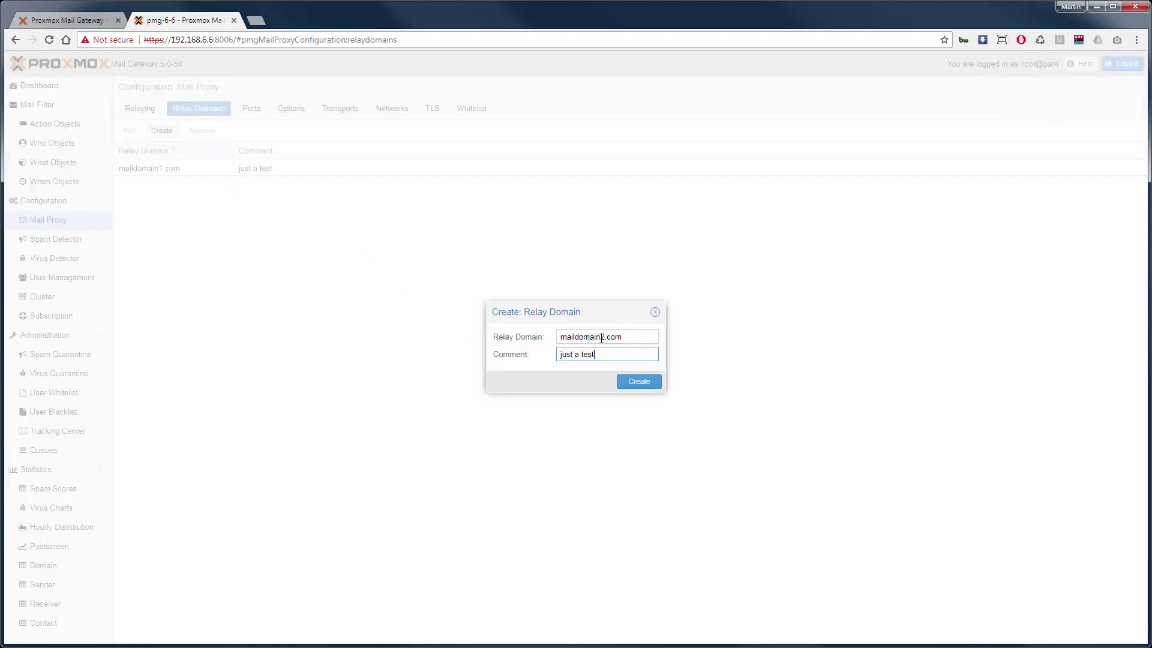
{"action": "left_click", "coordinate": [640, 380]}
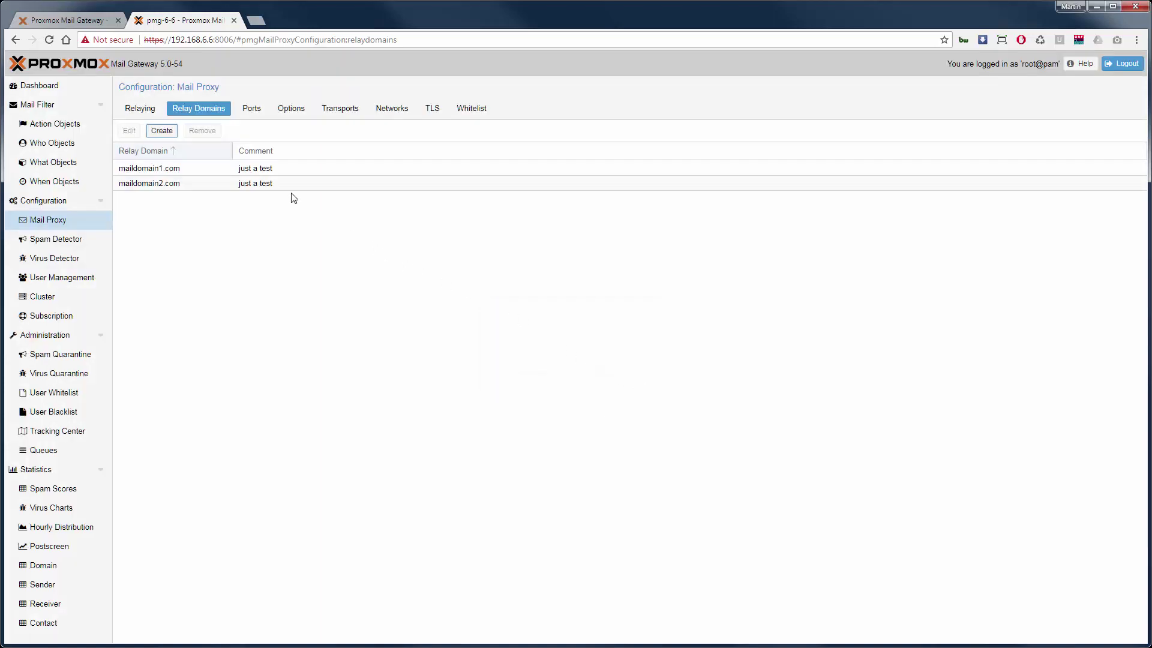
{"action": "left_click", "coordinate": [258, 117]}
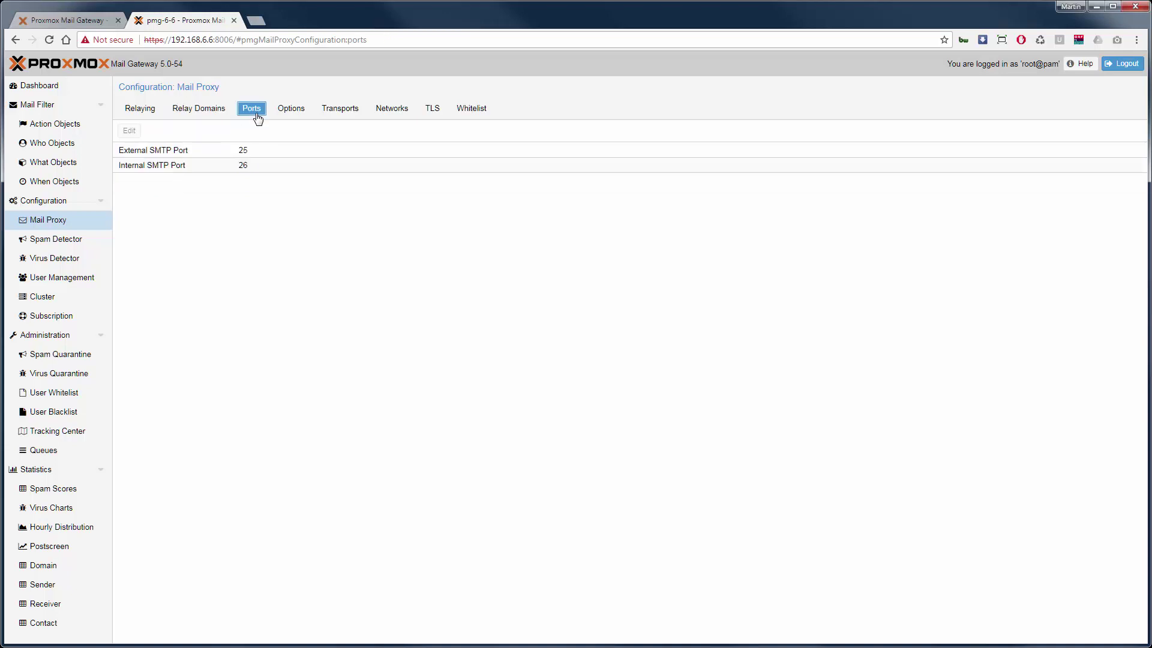
Check the external and internal SMTP ports, then set the DNSBL site to zen.spamhaus.org
{"action": "left_click", "coordinate": [243, 152]}
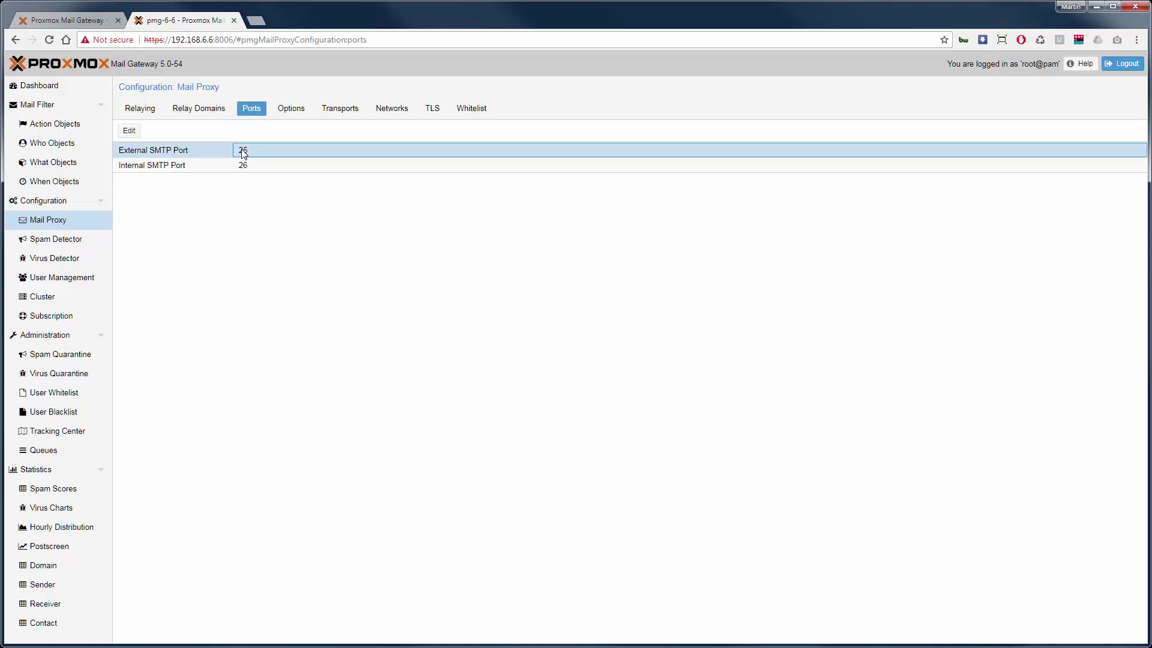
{"action": "left_click", "coordinate": [249, 170]}
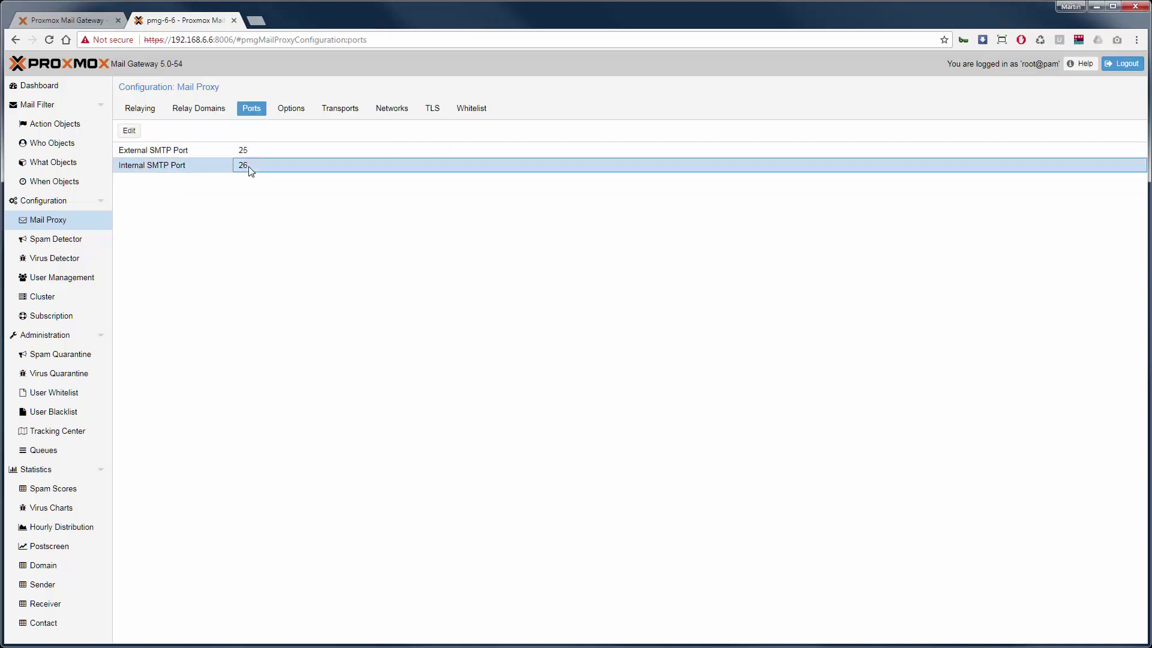
{"action": "left_click", "coordinate": [292, 109]}
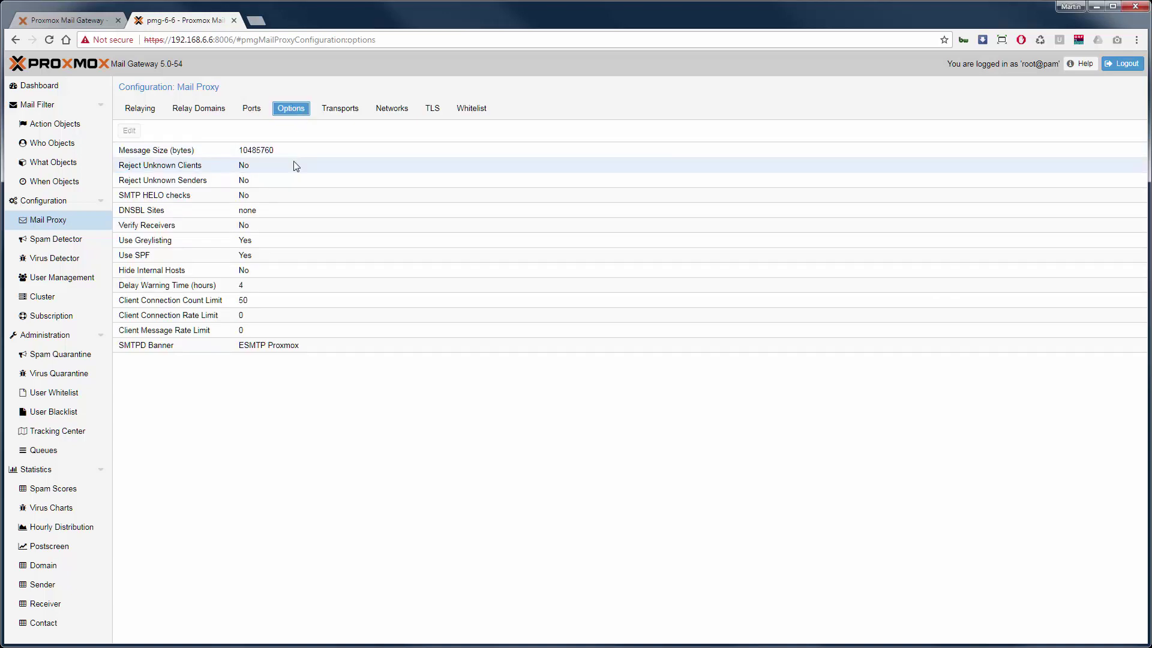
{"action": "double_click", "coordinate": [262, 214]}
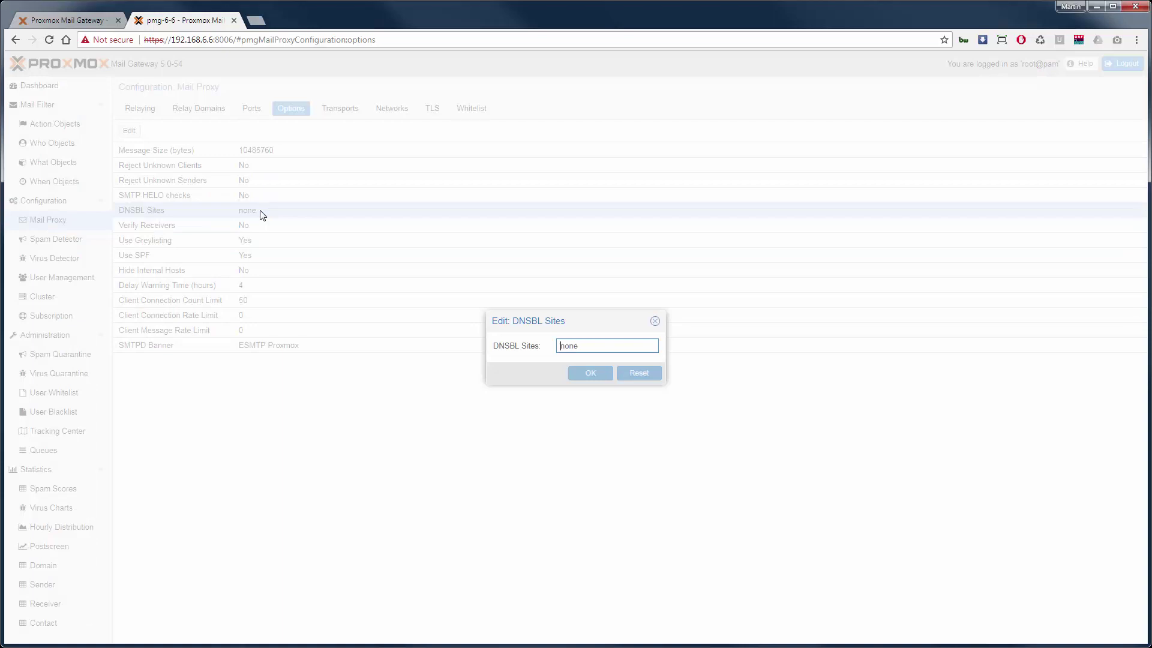
{"action": "type", "text": "zen.spamhaus.org"}
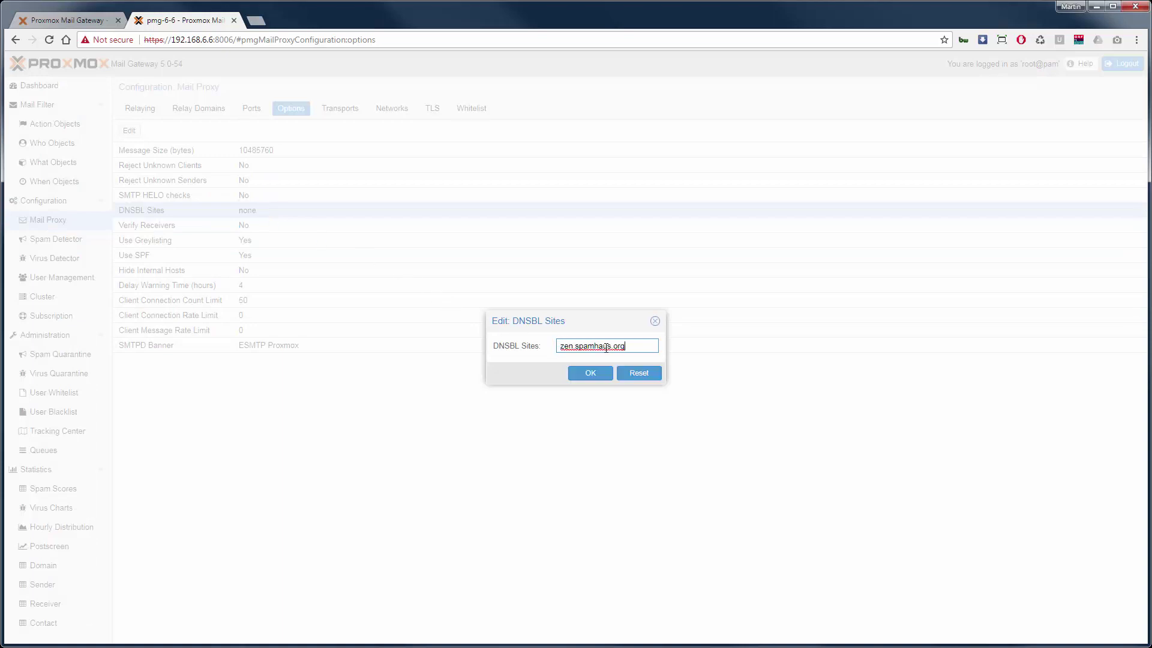
{"action": "left_click", "coordinate": [590, 373]}
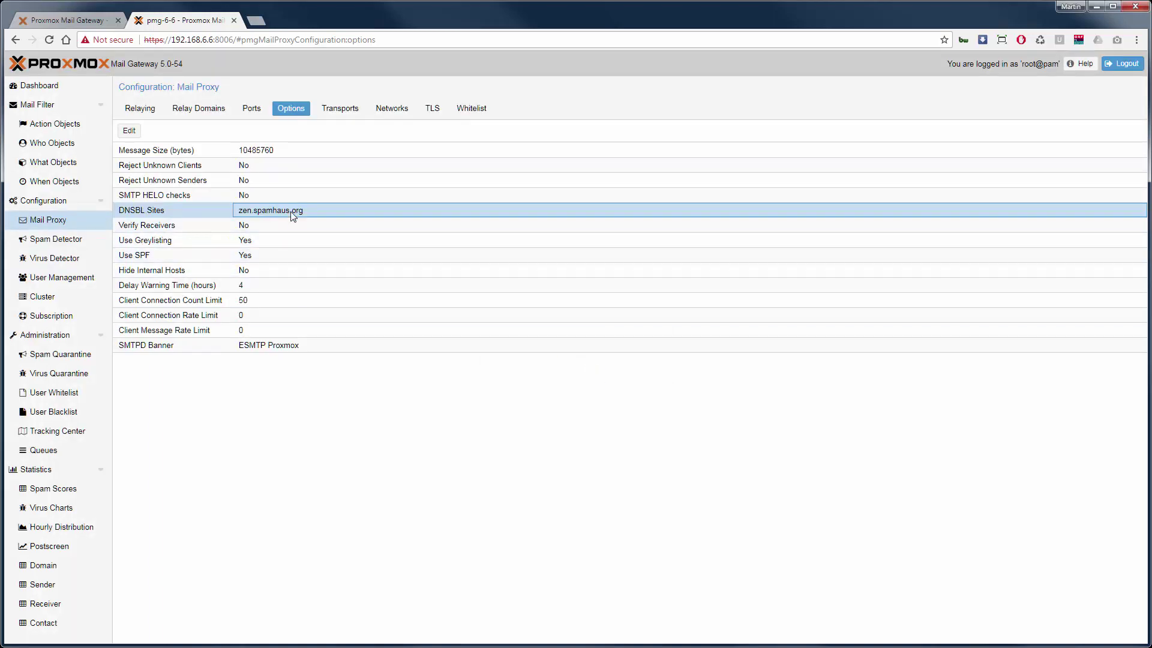
{"action": "left_click", "coordinate": [355, 116]}
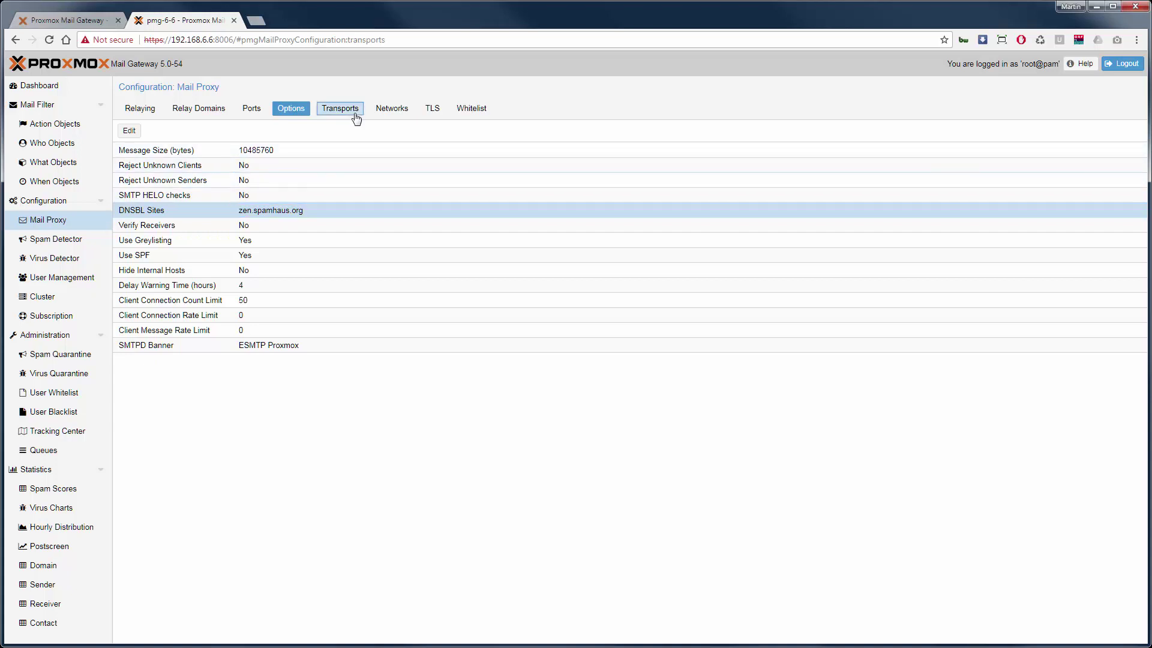
Look over the mail proxy's trusted Networks, TLS and Whitelist settings
{"action": "left_click", "coordinate": [391, 117]}
{"action": "left_click", "coordinate": [445, 114]}
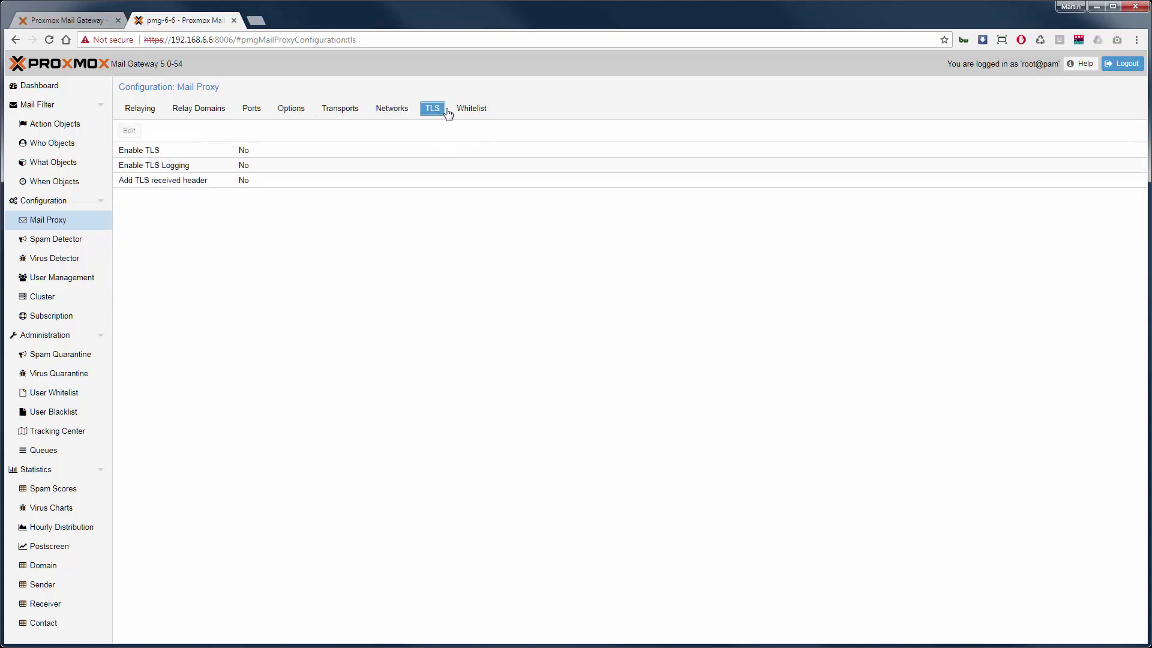
{"action": "left_click", "coordinate": [467, 111]}
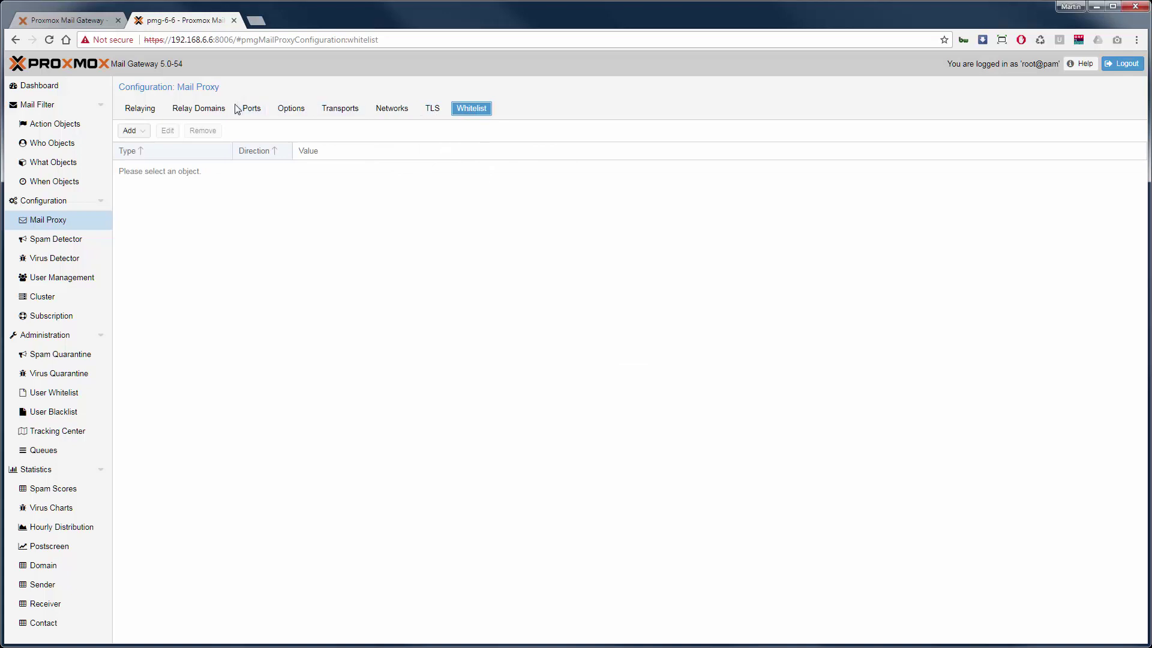
{"action": "left_click", "coordinate": [62, 89]}
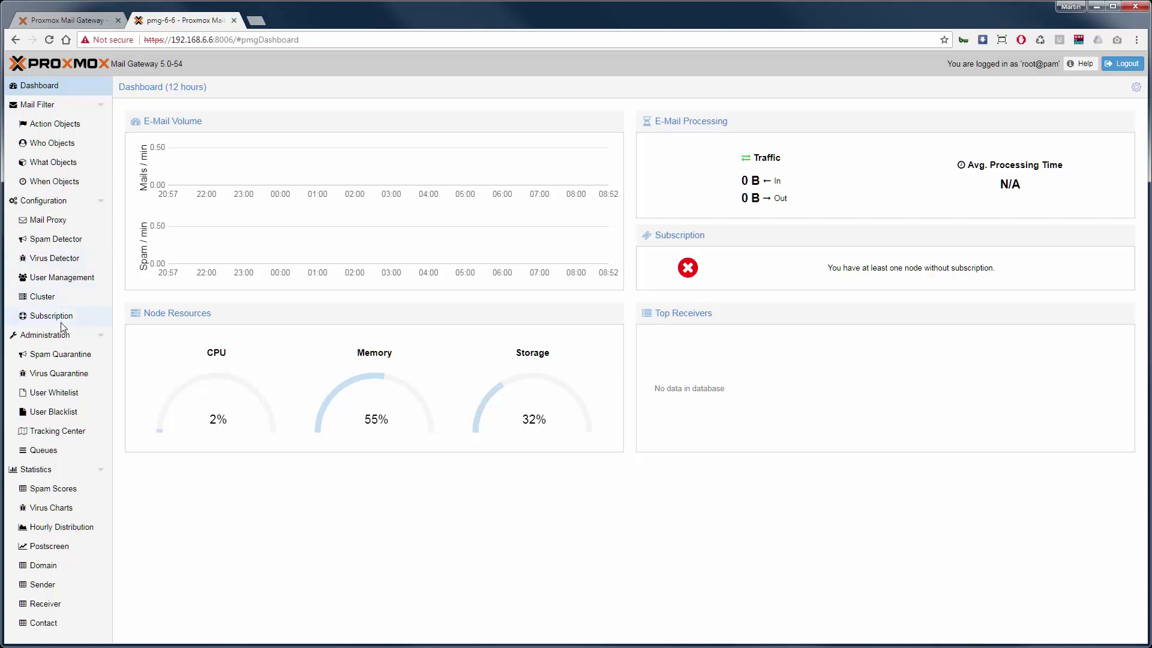
{"action": "left_click", "coordinate": [78, 435]}
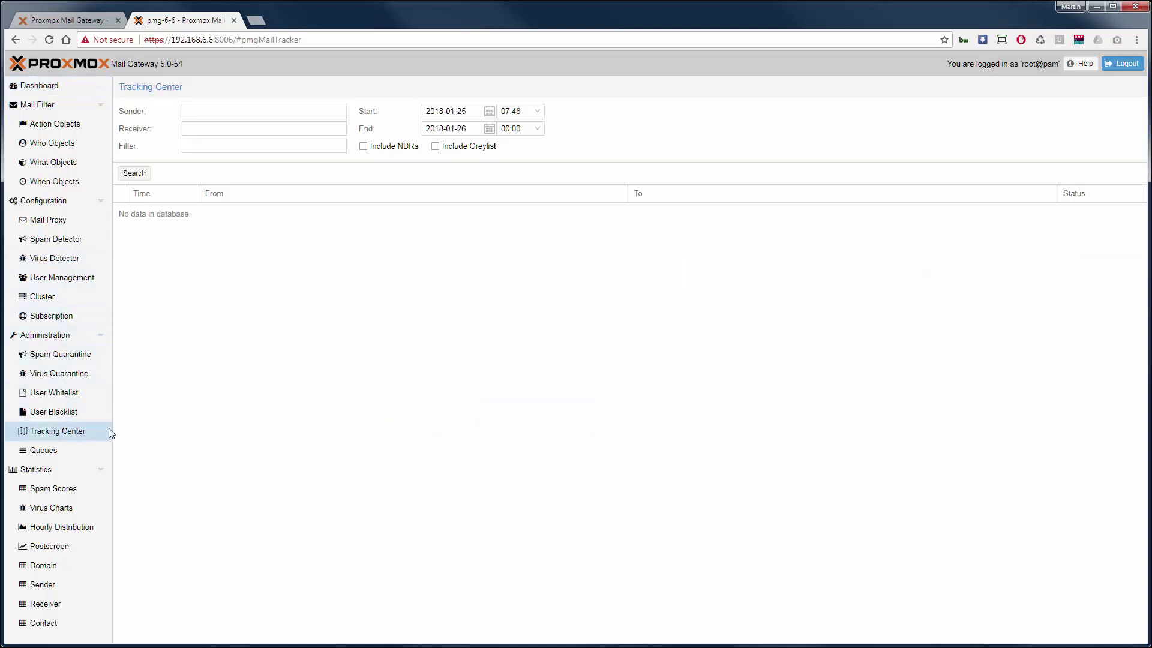
{"action": "left_click", "coordinate": [144, 175]}
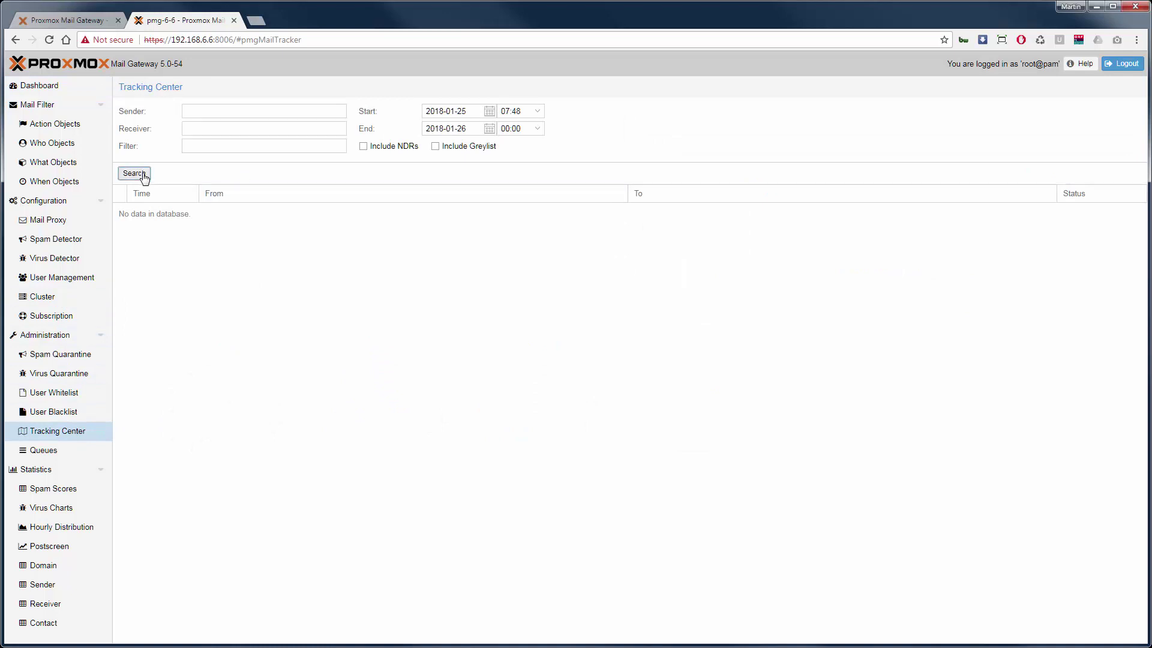